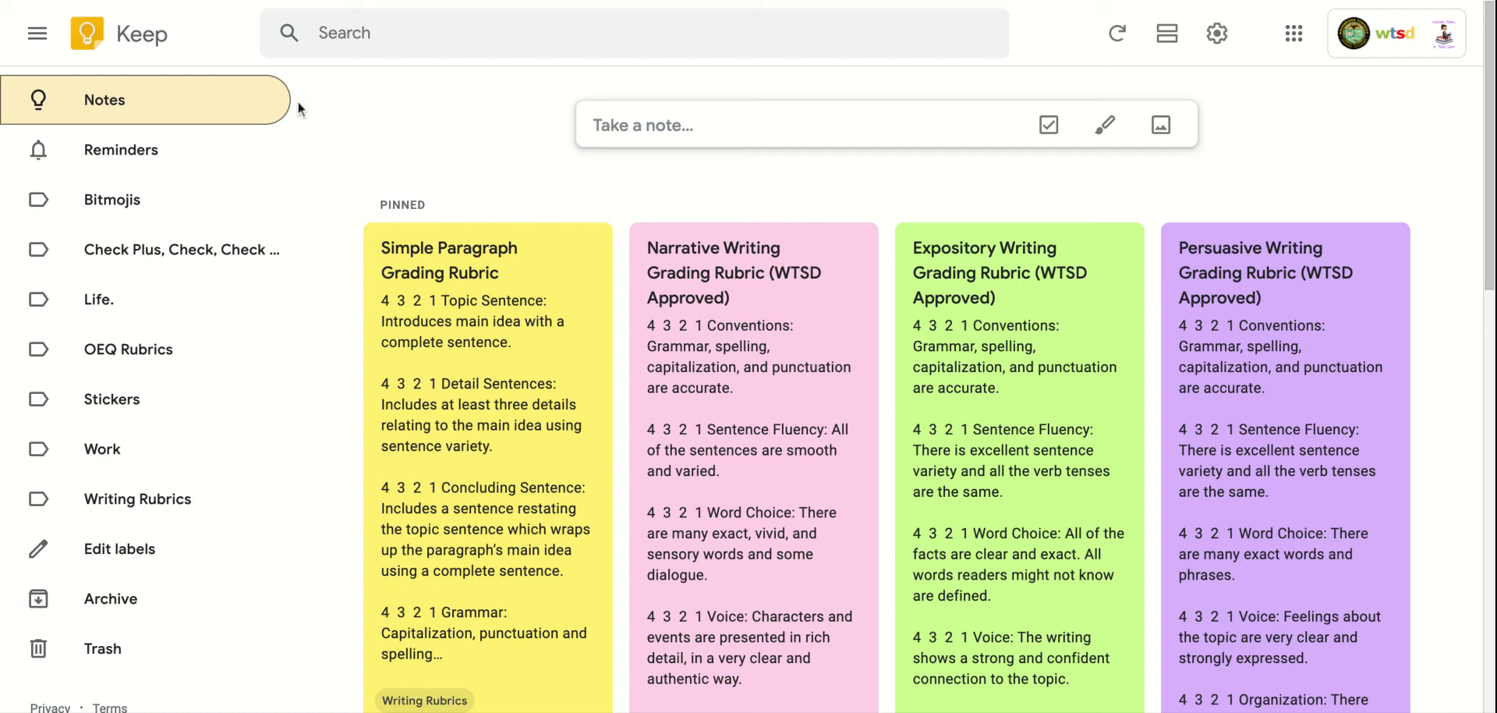
- Collapse the navigation sidebar to icons and expand it again
click(39, 41)
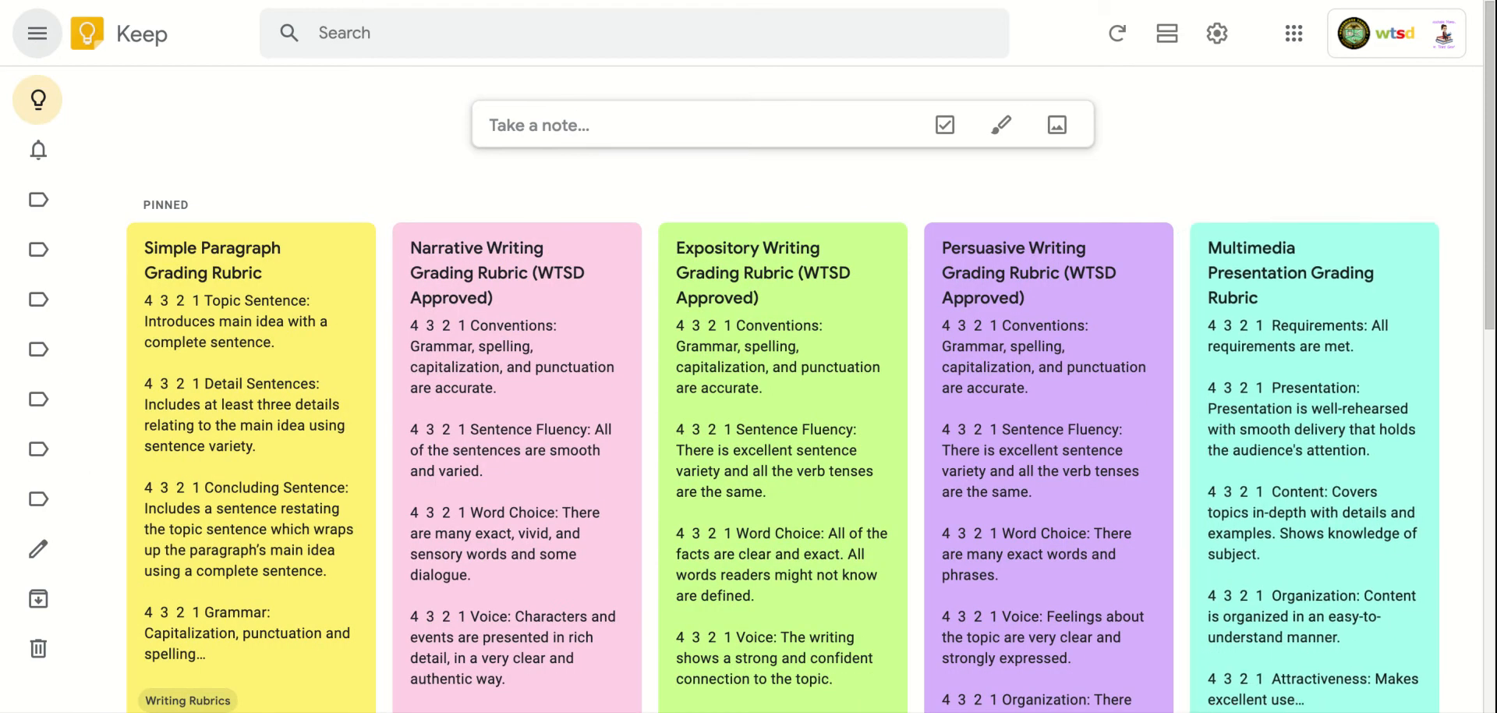
click(36, 33)
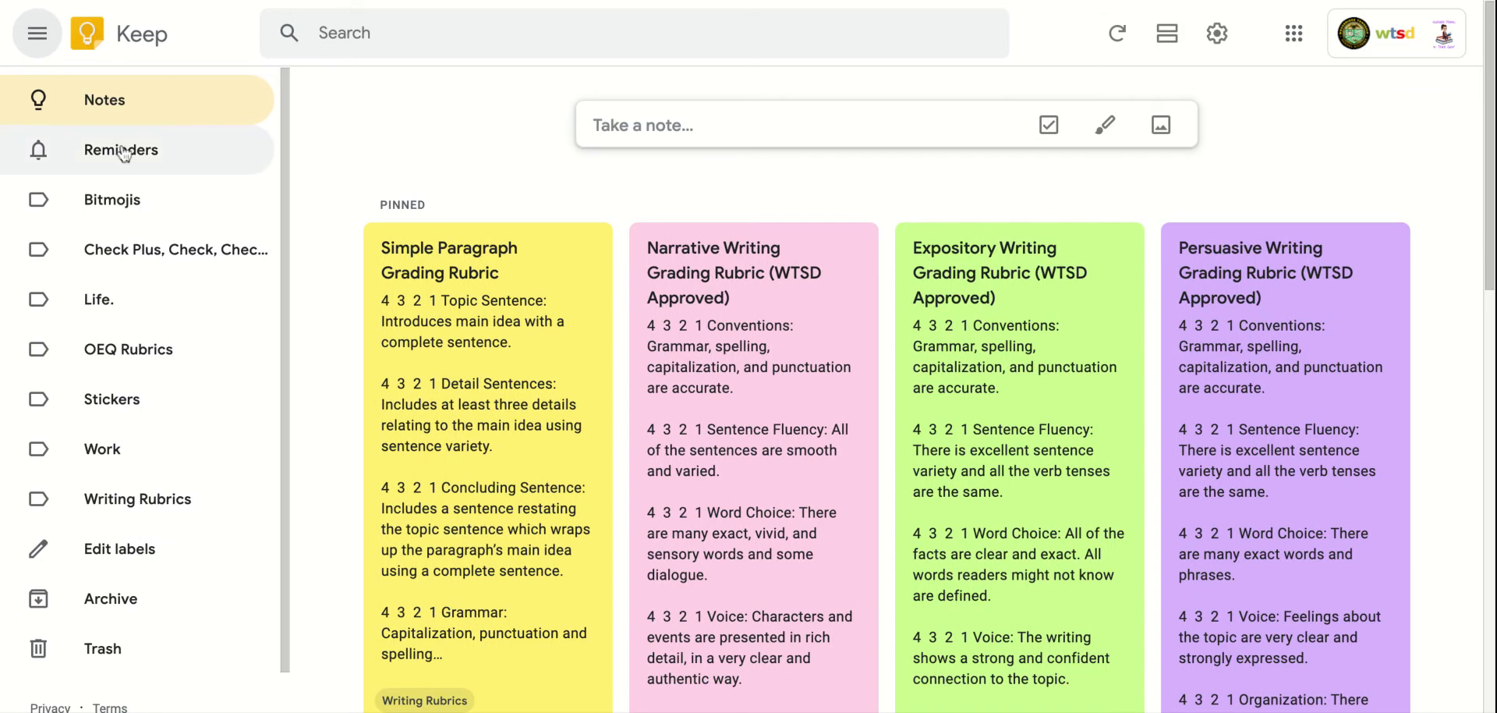
- Examine the search filters for note types, labels, people and colors, and leave the search
click(361, 35)
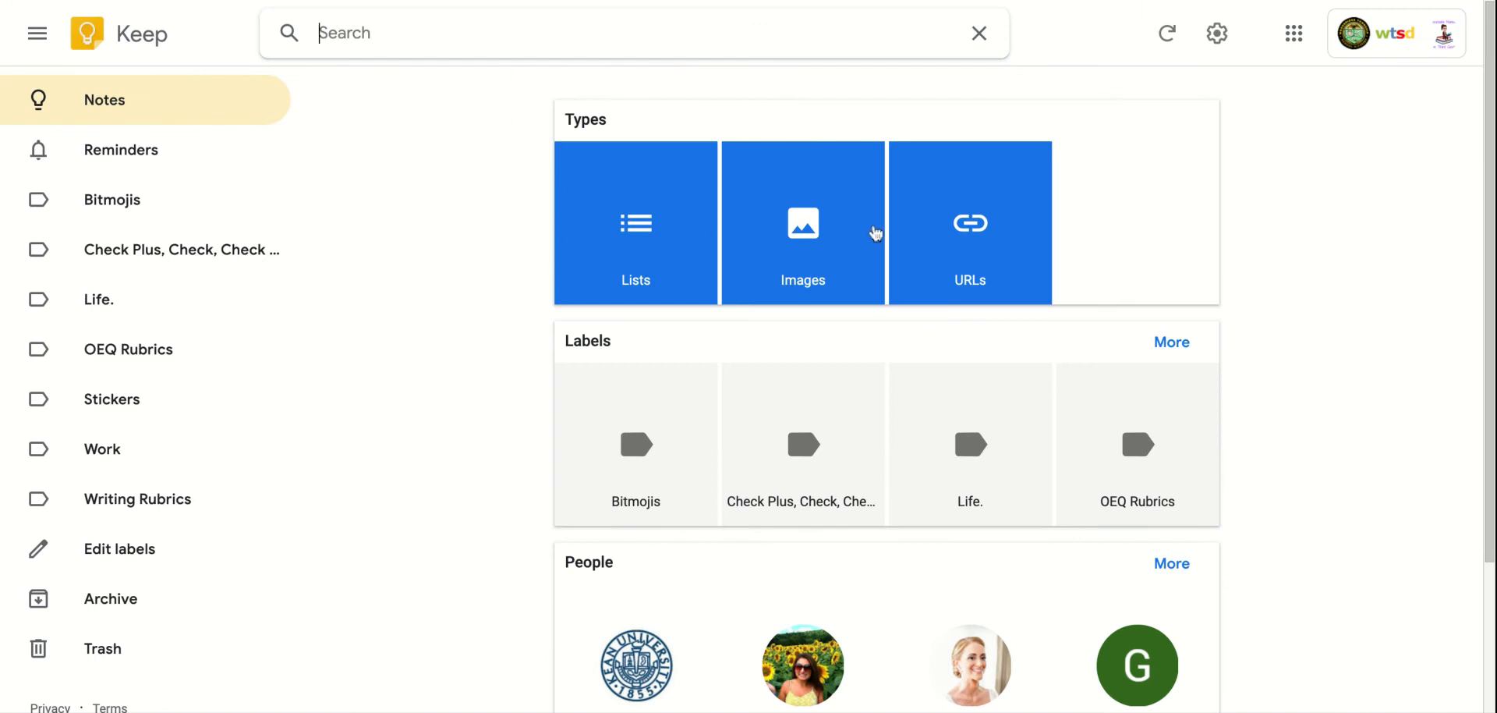
scroll(502, 345, down, 2)
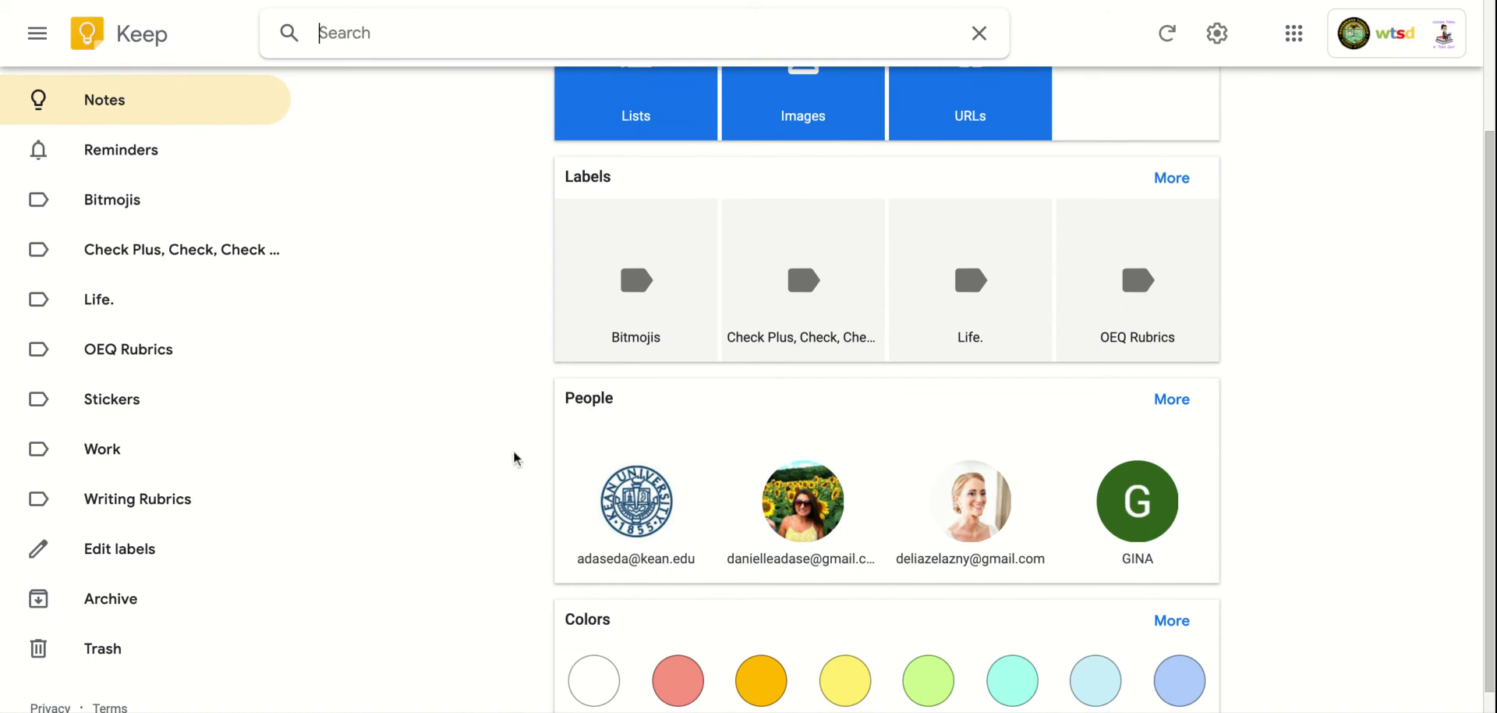
scroll(517, 483, down, 1)
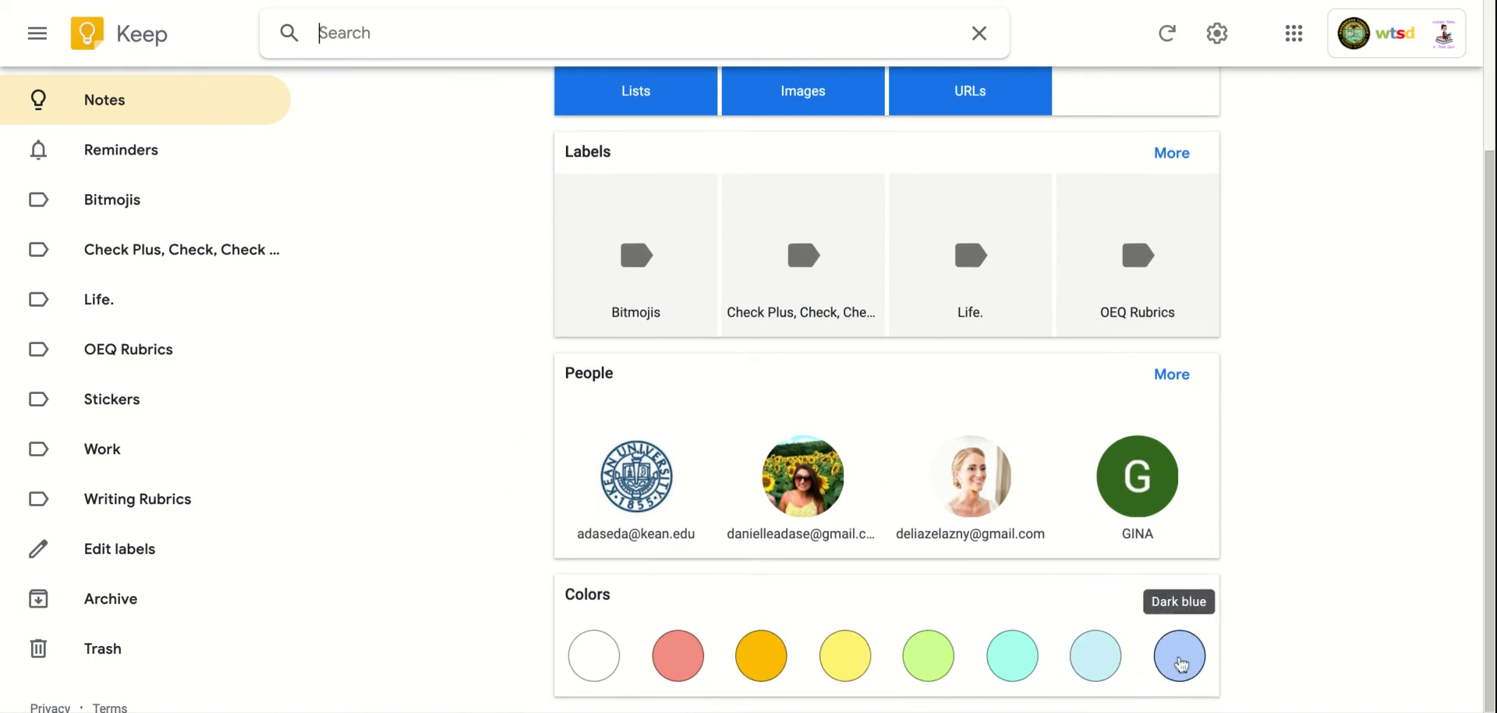
scroll(433, 479, up, 3)
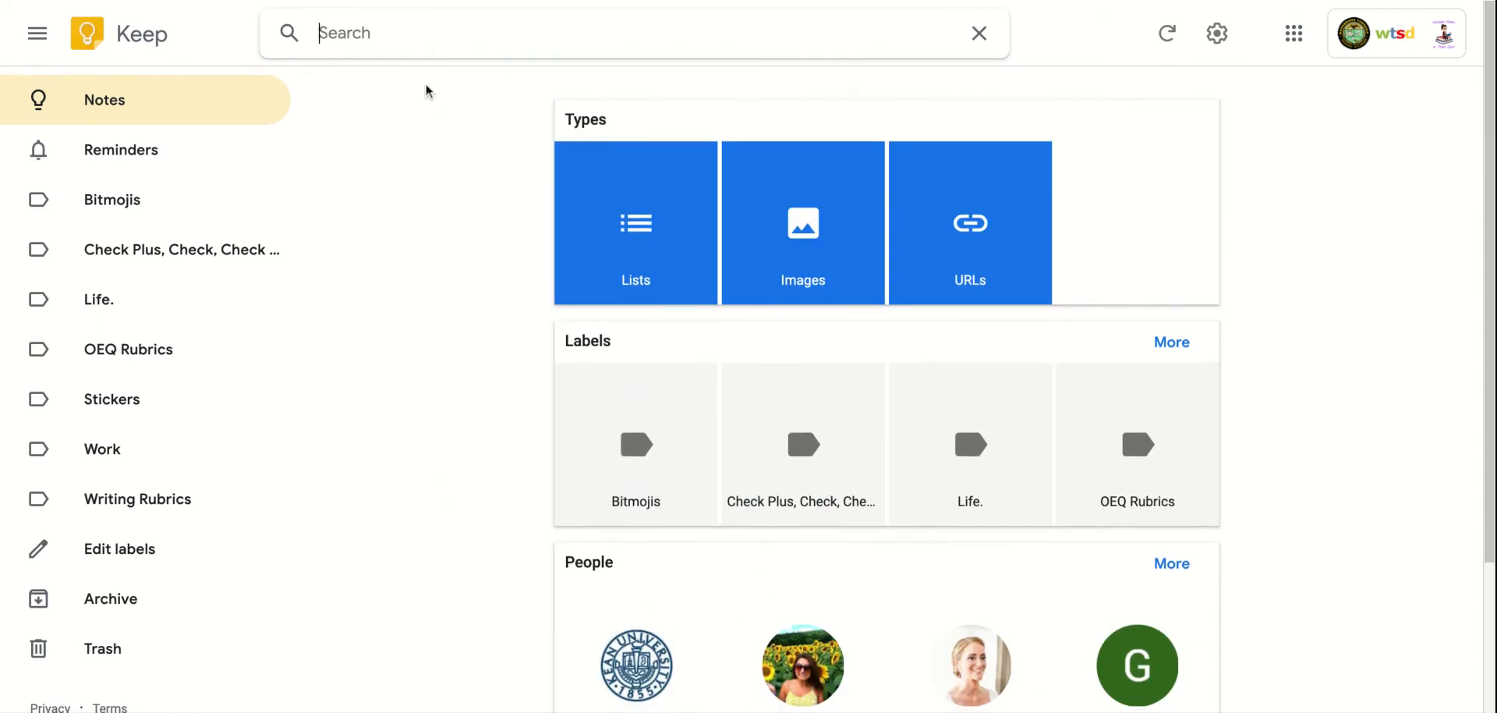
click(980, 35)
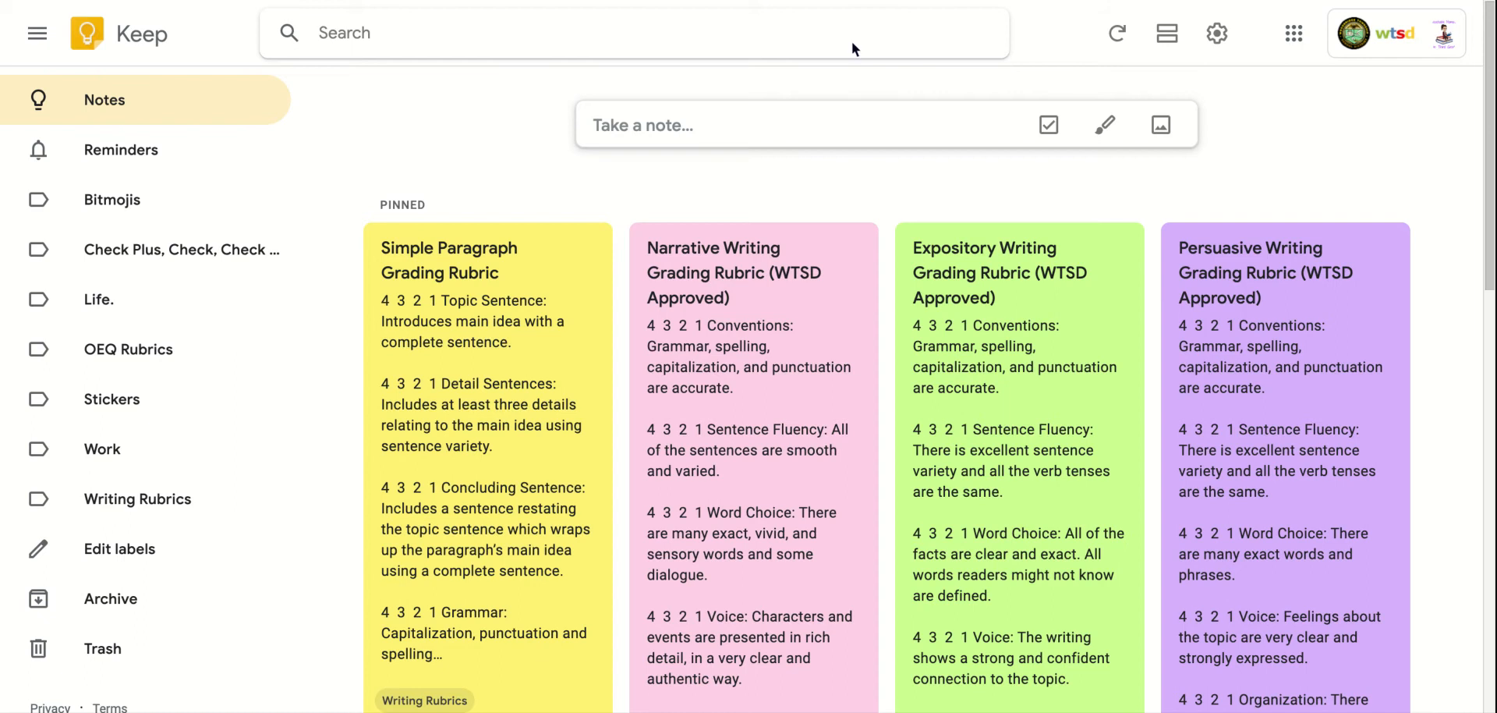
- Refresh the notes and look through the pinned rubrics in list view before restoring grid view
click(1117, 40)
click(1167, 35)
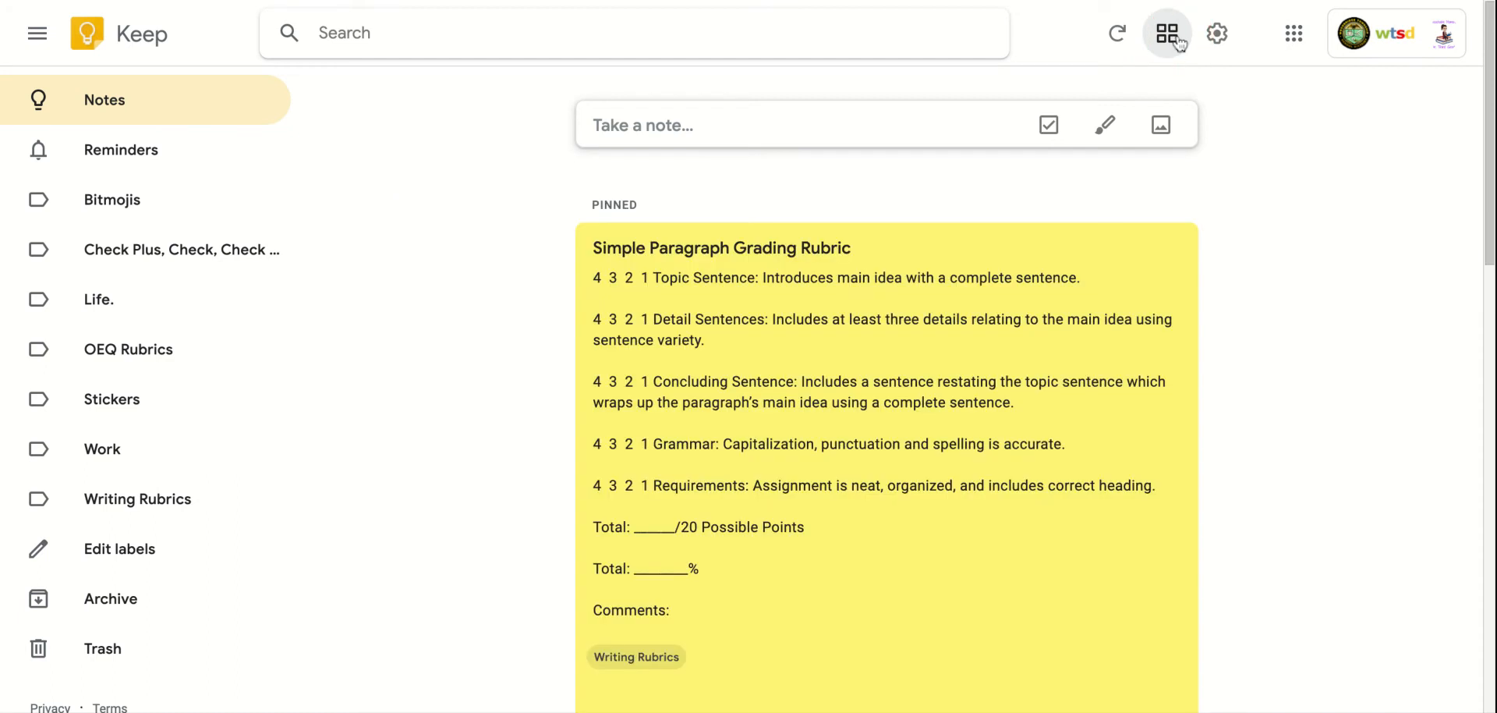
scroll(1178, 398, down, 15)
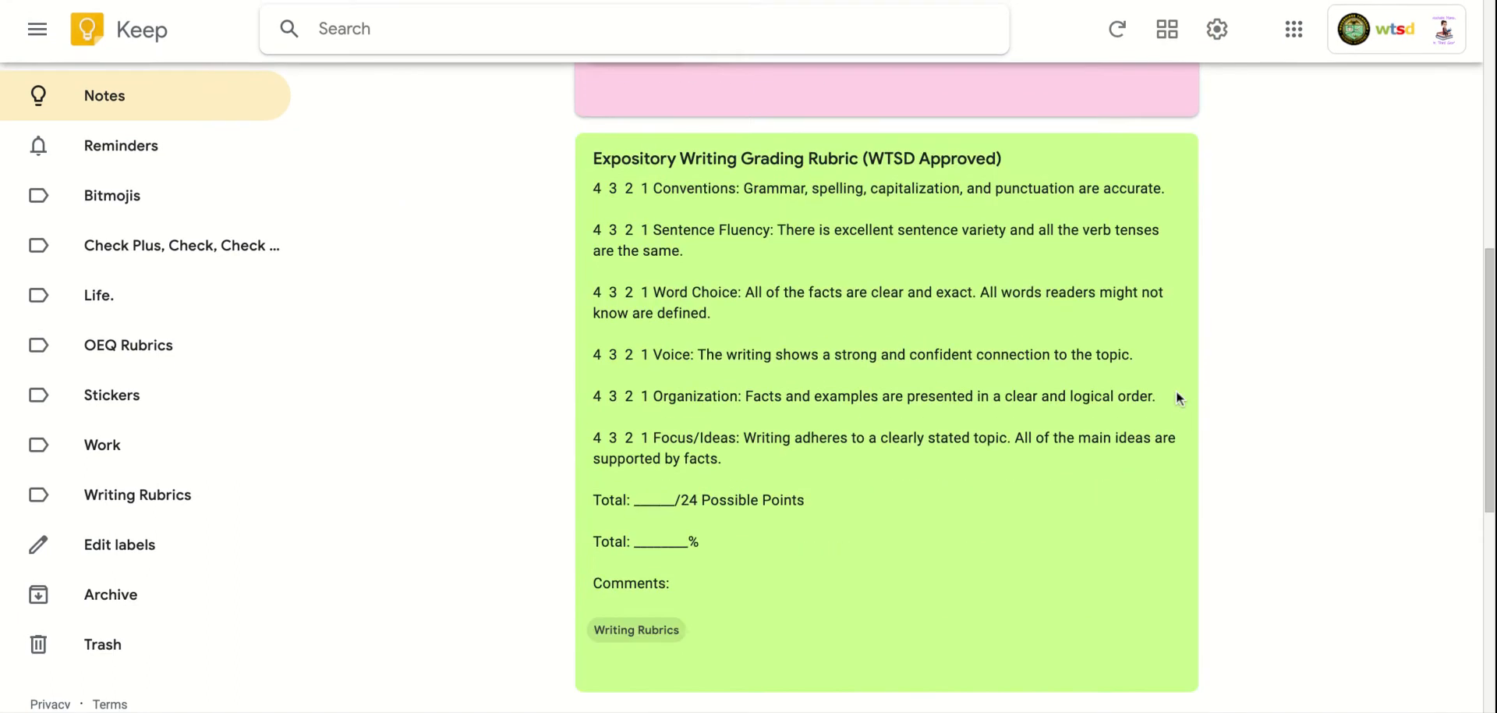
scroll(1176, 394, up, 15)
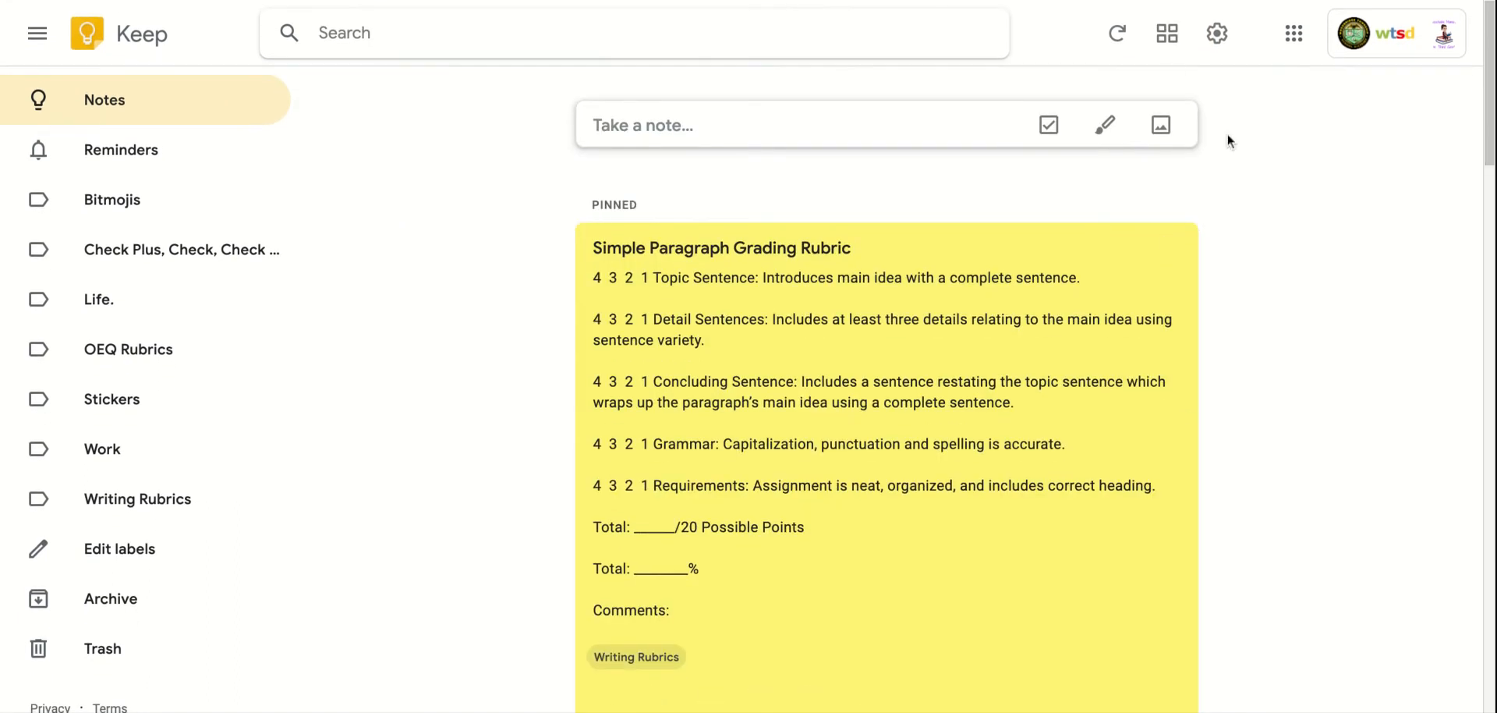
click(1168, 35)
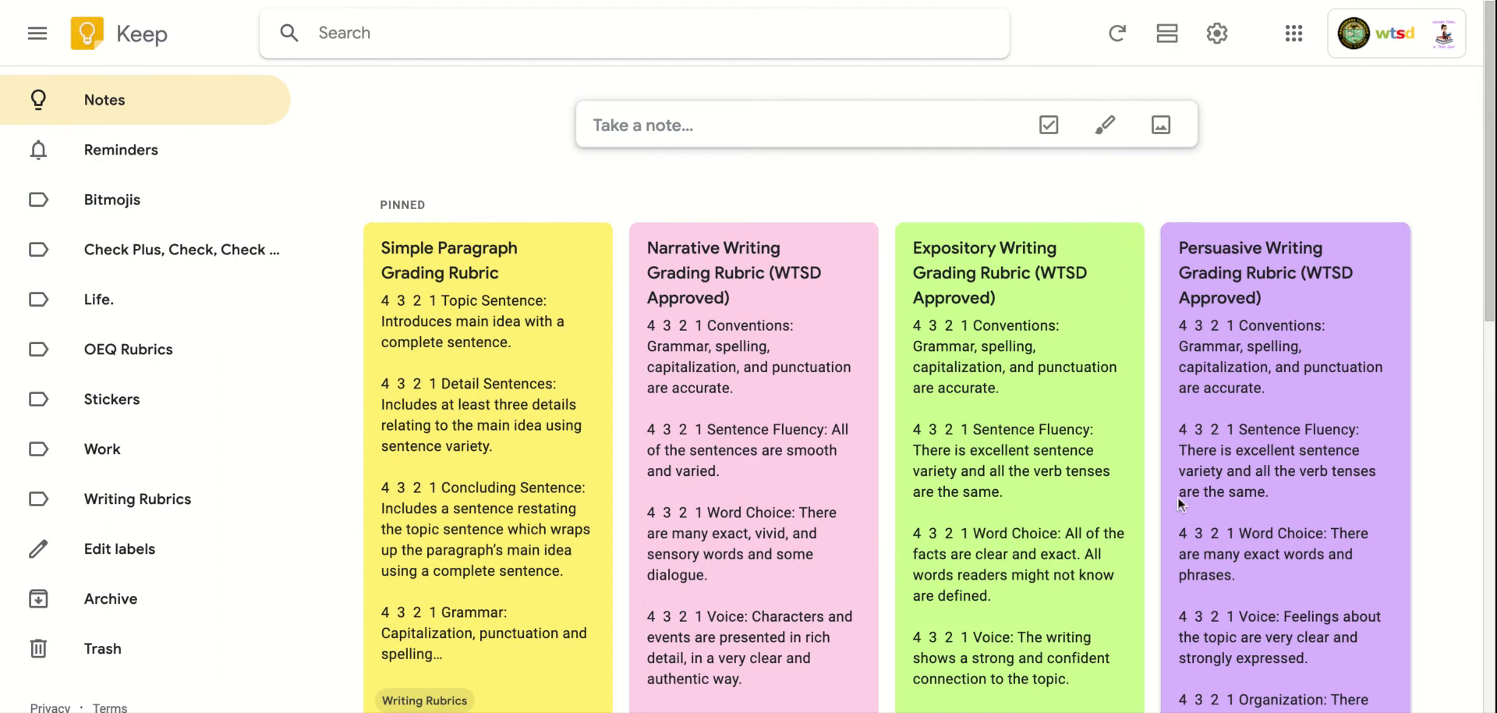
- Review the settings options and the list of available Google apps
click(1218, 34)
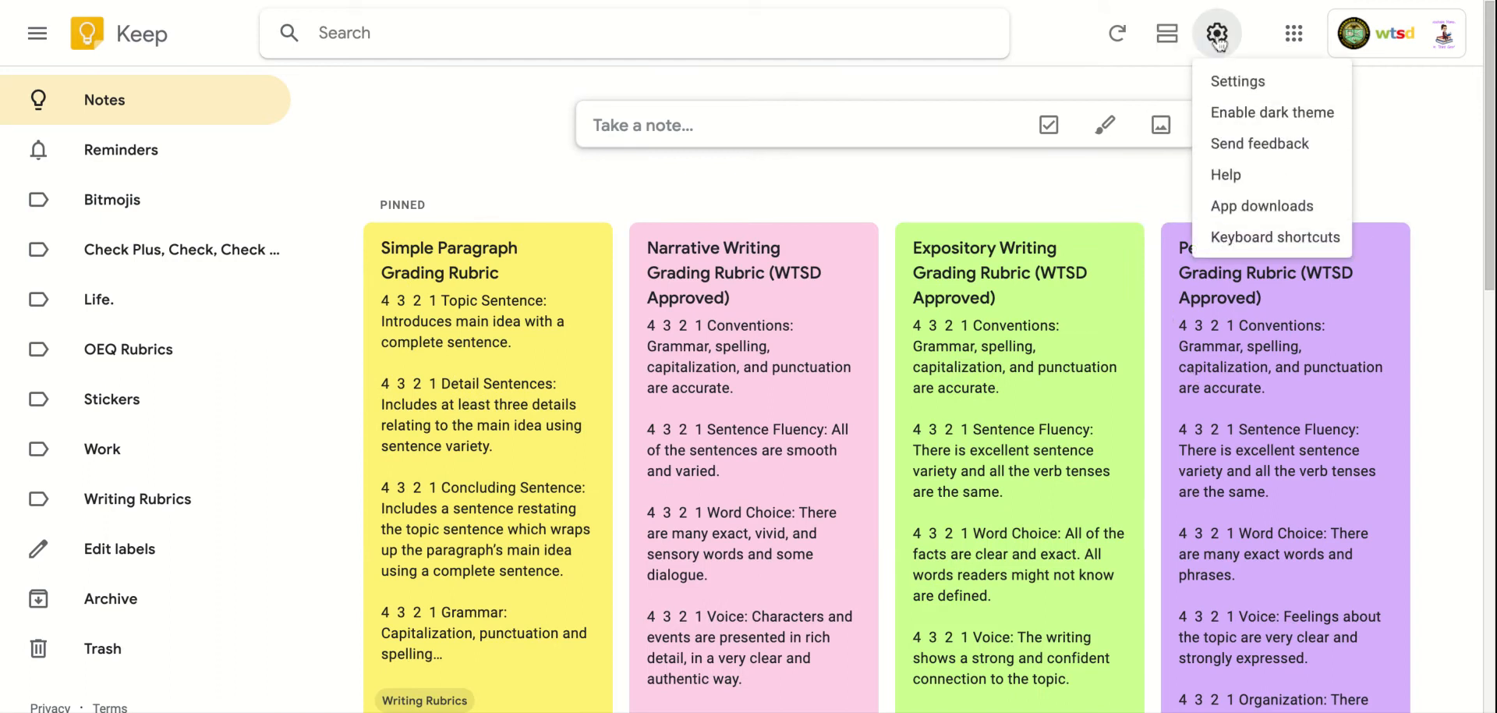
click(1219, 43)
click(1294, 39)
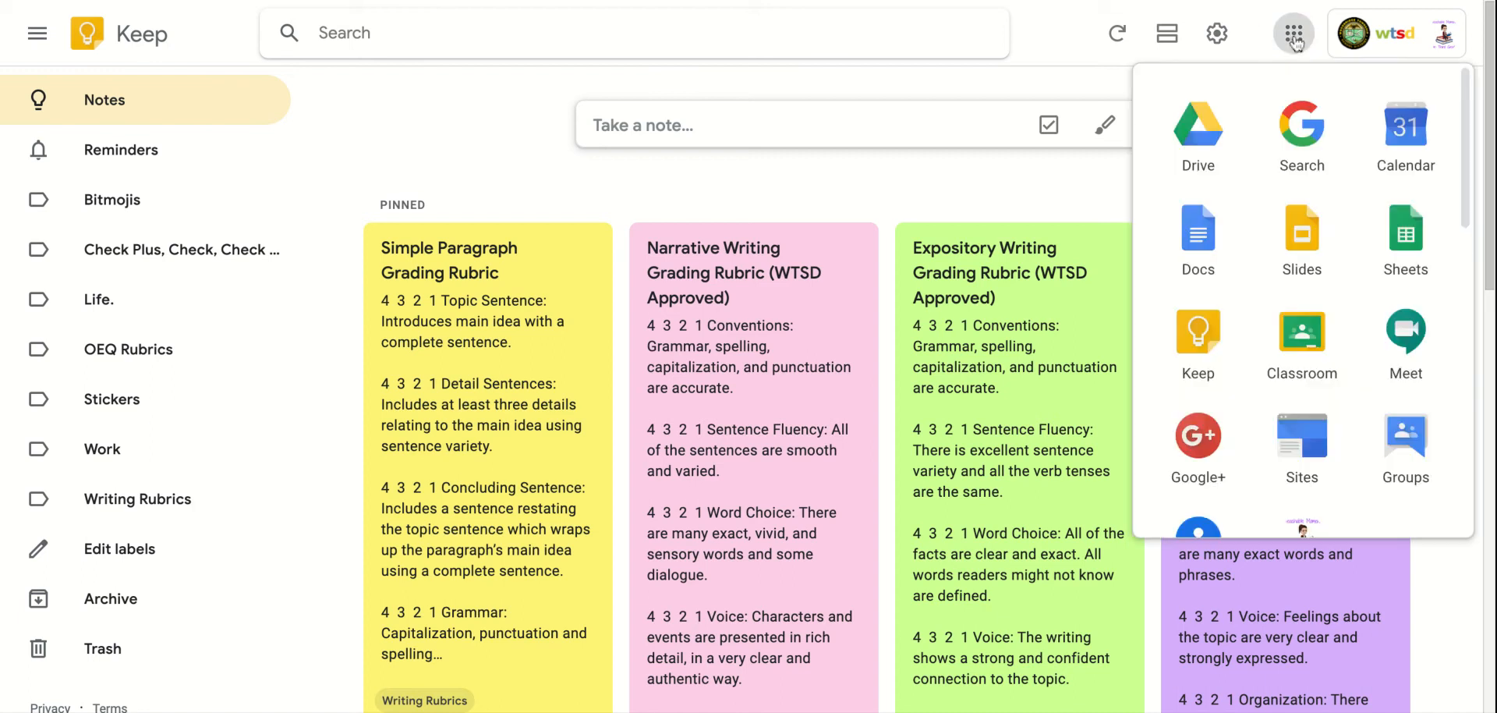
click(1295, 41)
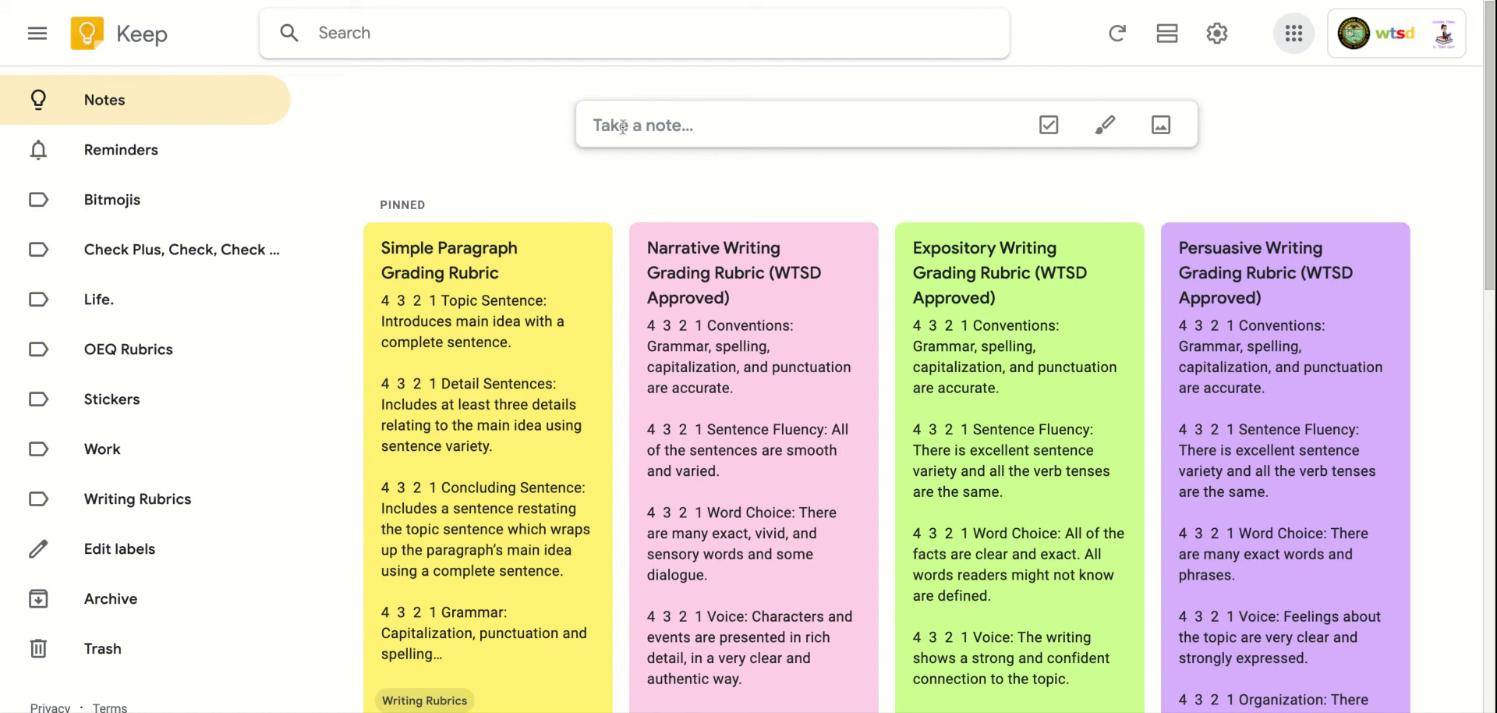
- Start a new note titled "Google Keep"
click(668, 133)
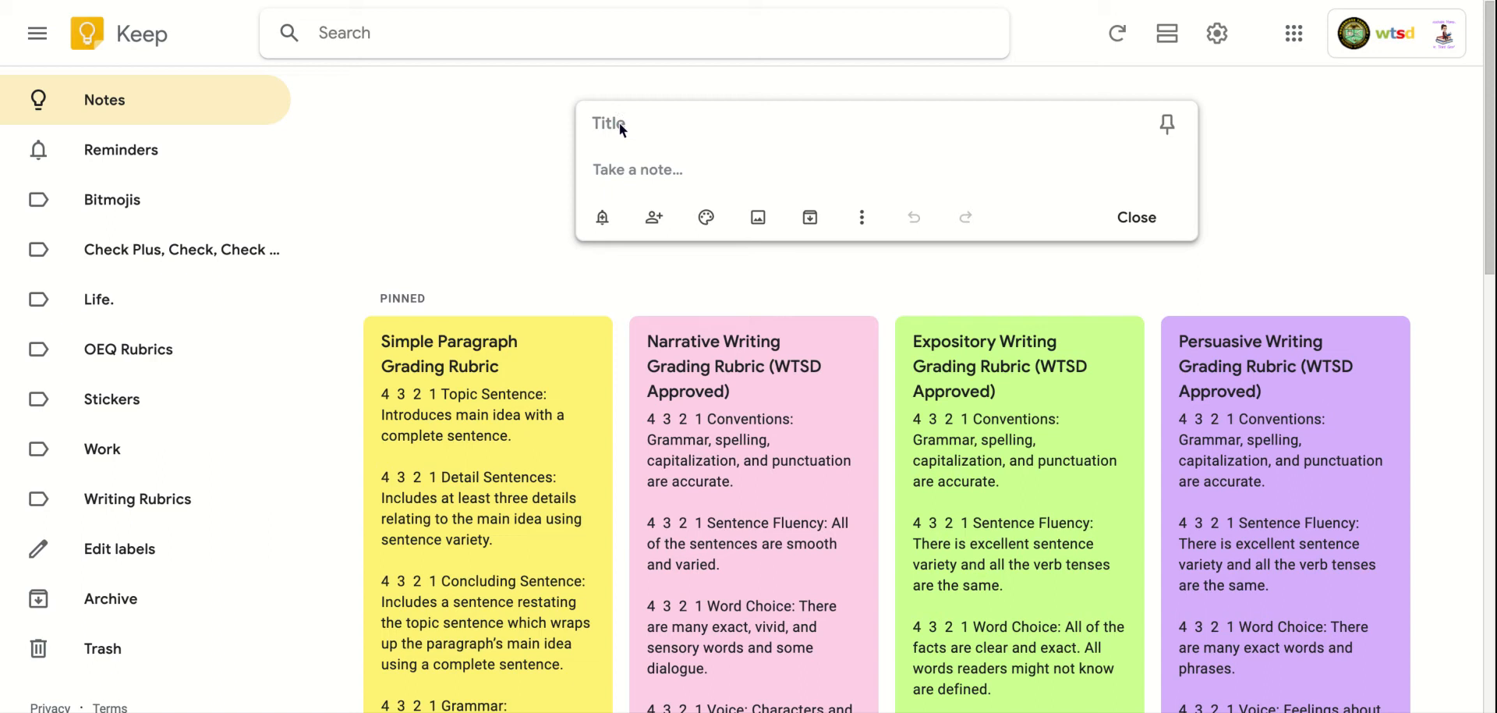
text(G)
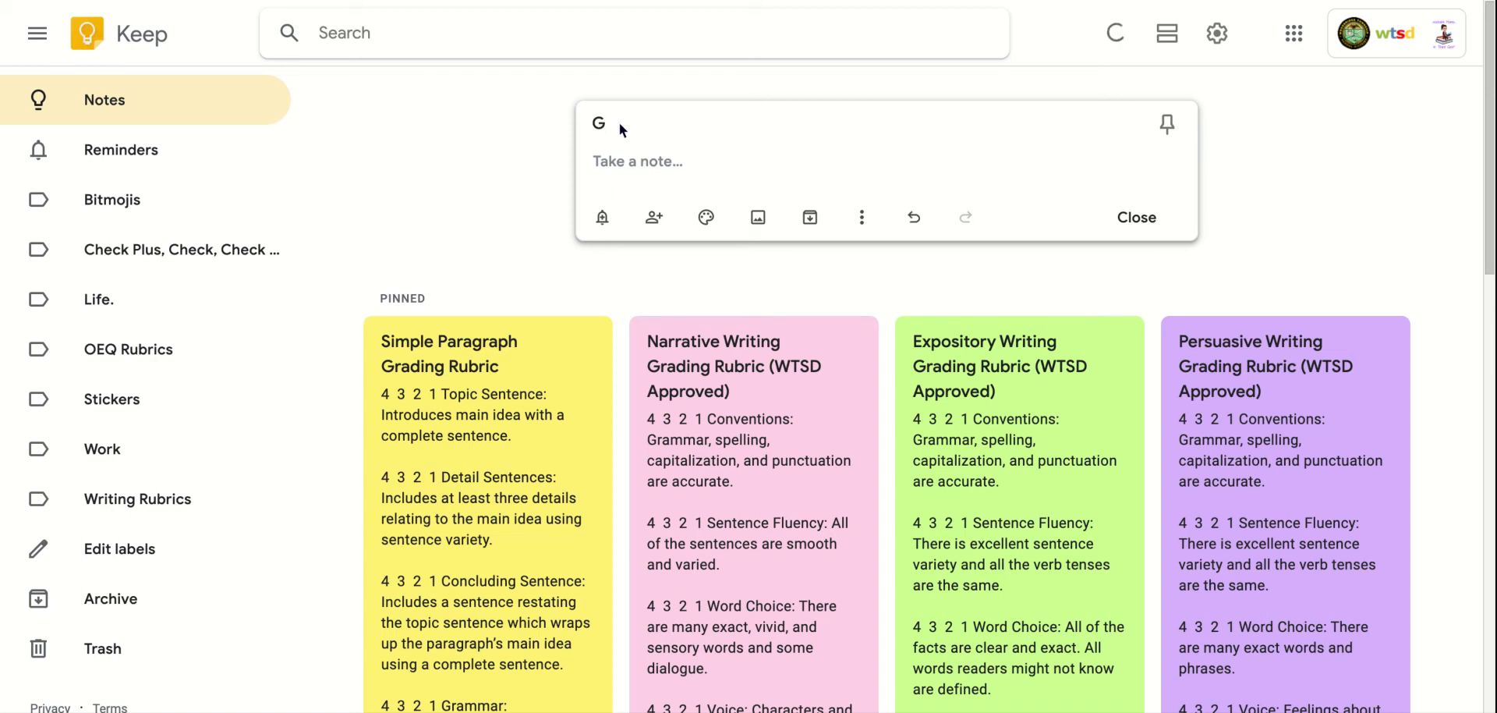
text(oogle Keep)
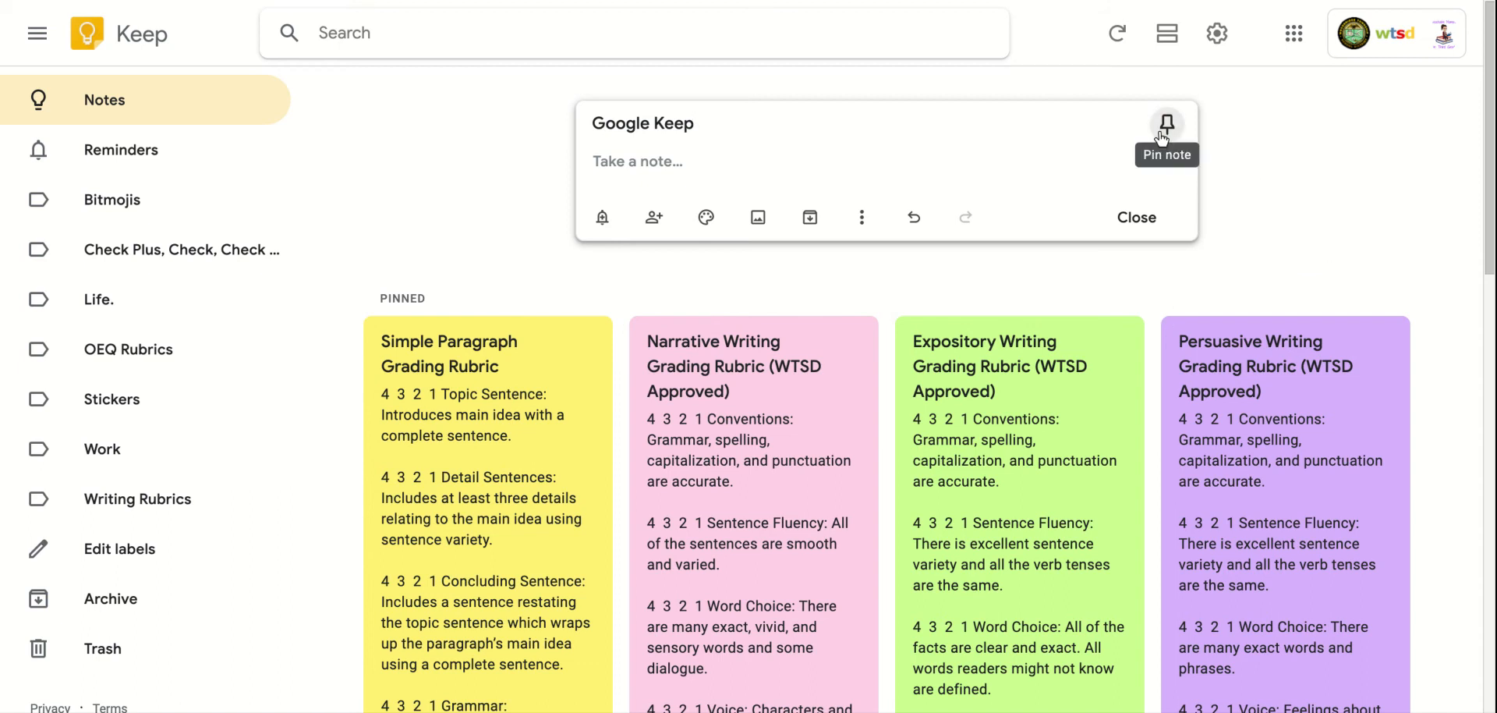
- Fill the note body with two lines: "Taking notes app" and "Reminders can be included"
click(661, 160)
text(Taking notes app)
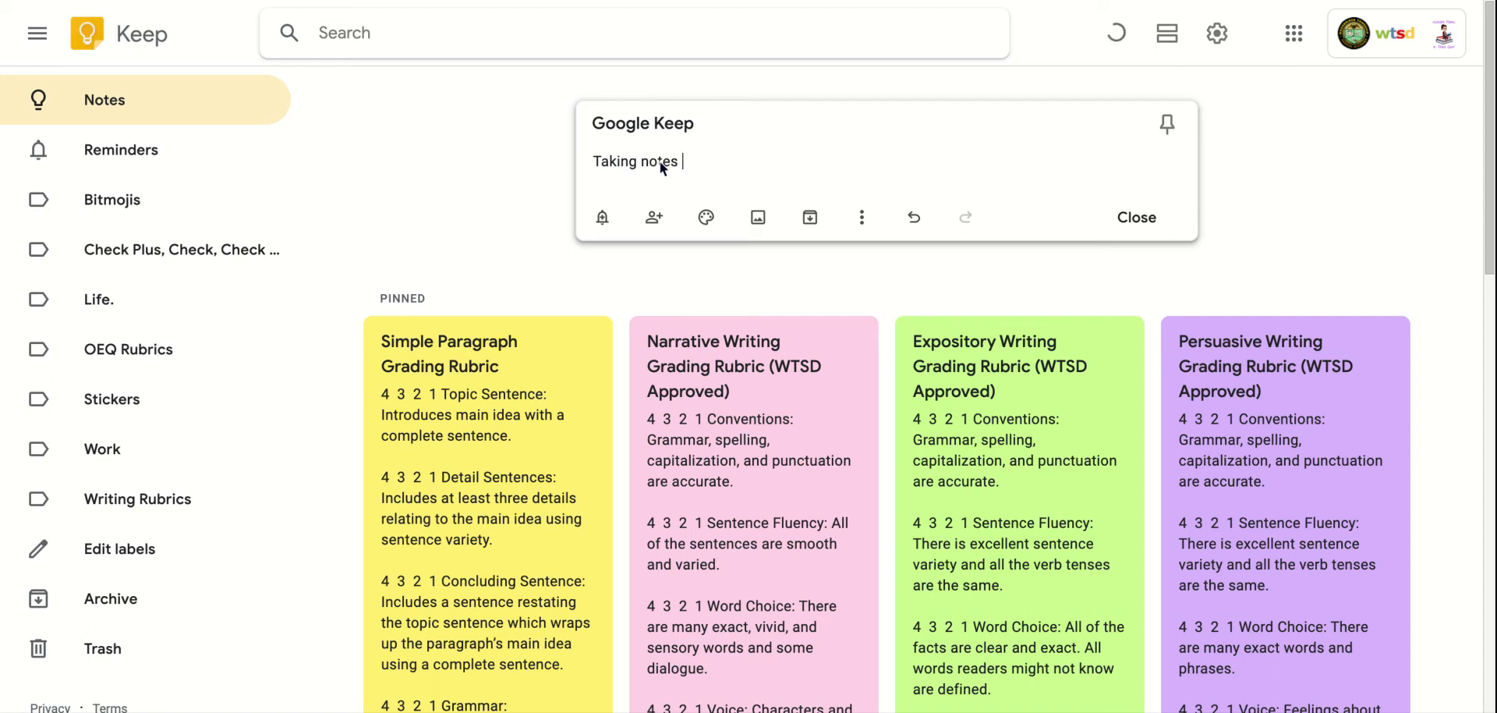
key(Return)
text(Remind)
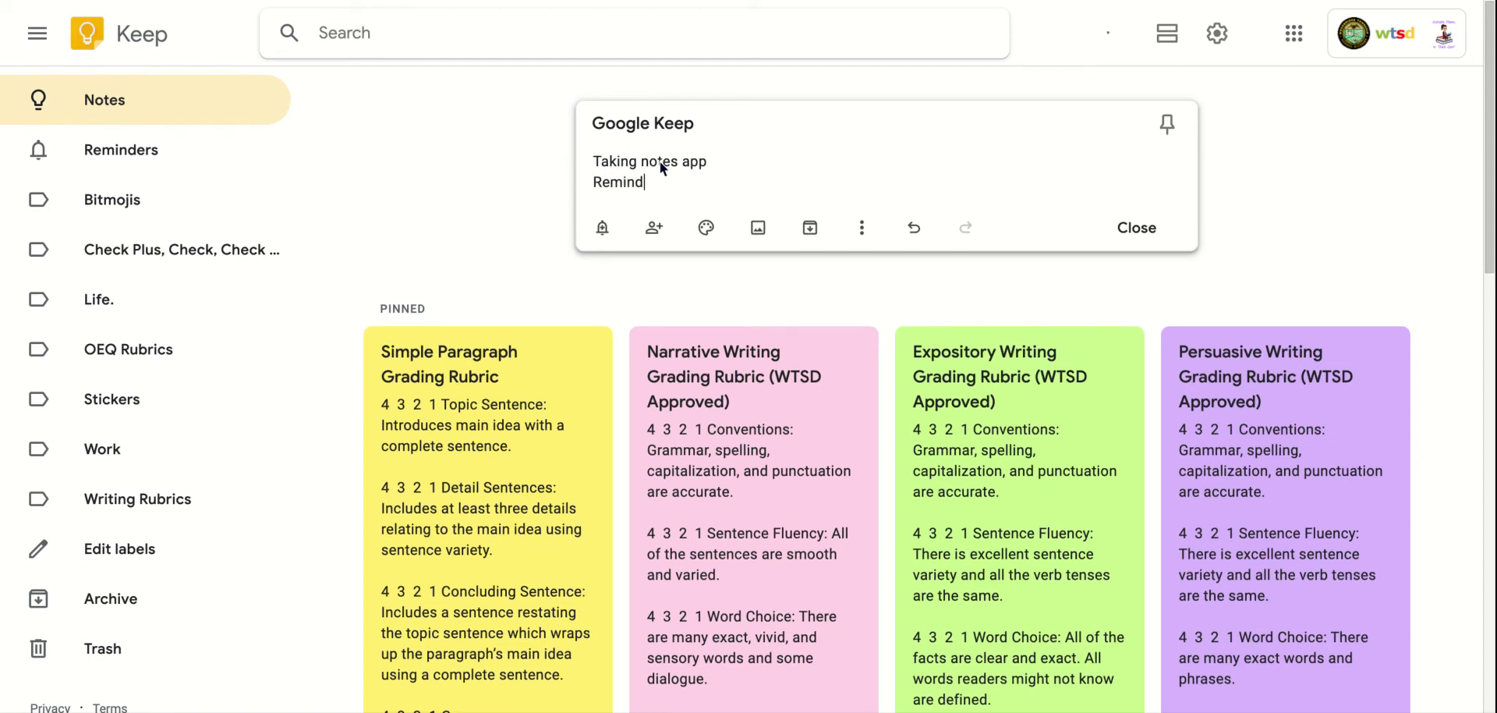
text(ers can be included)
key(Return)
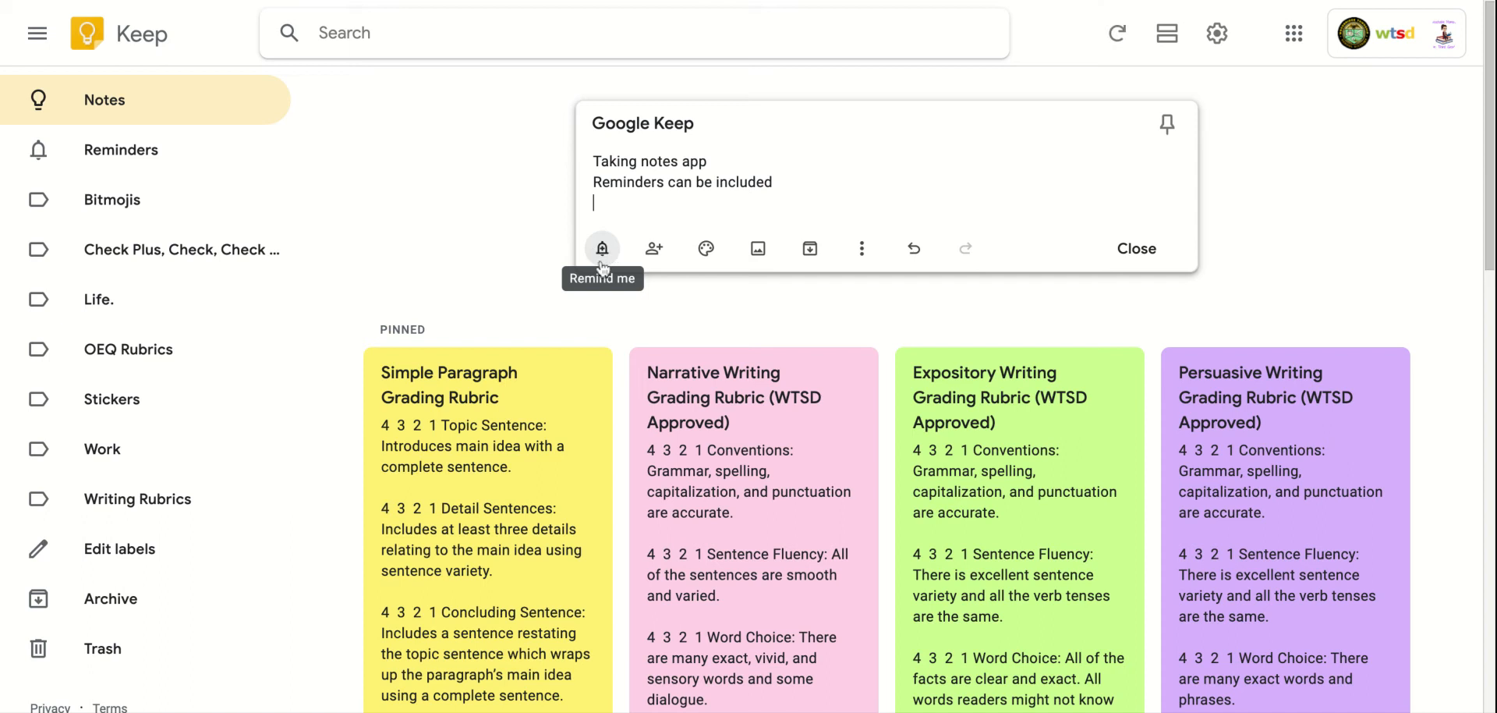
- Review the reminder options for the new note without setting one, and close the note
click(598, 262)
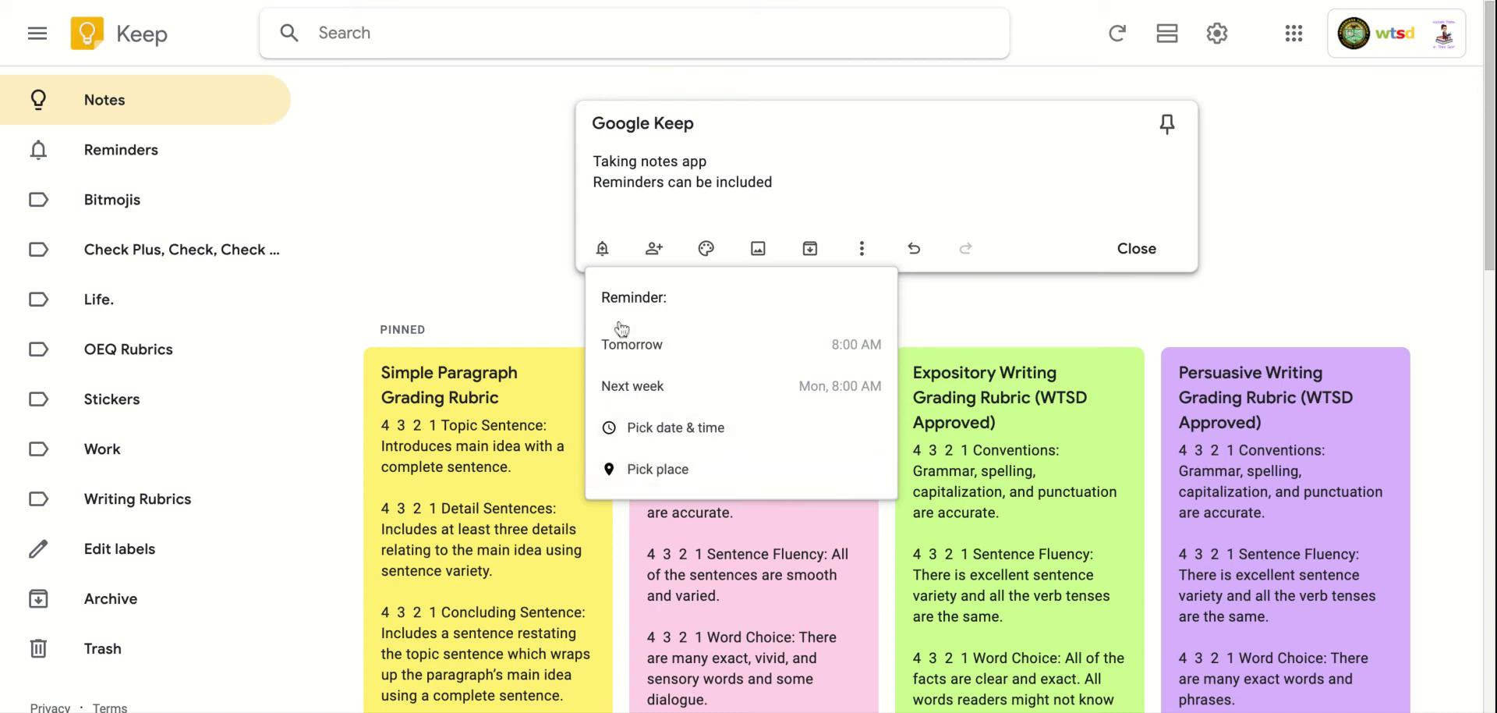
click(602, 248)
click(602, 248)
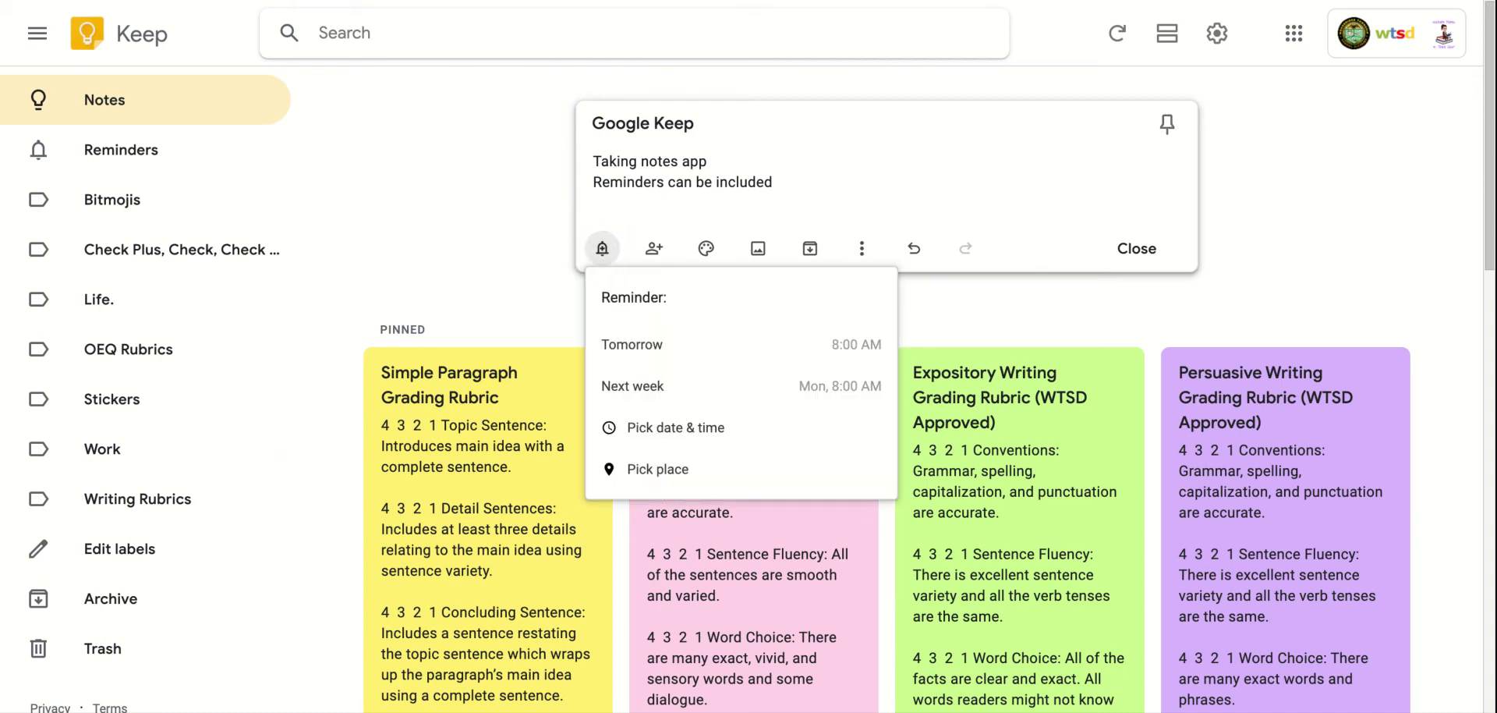
click(555, 248)
- Search the notes for "google keep" and open the matching note
click(614, 125)
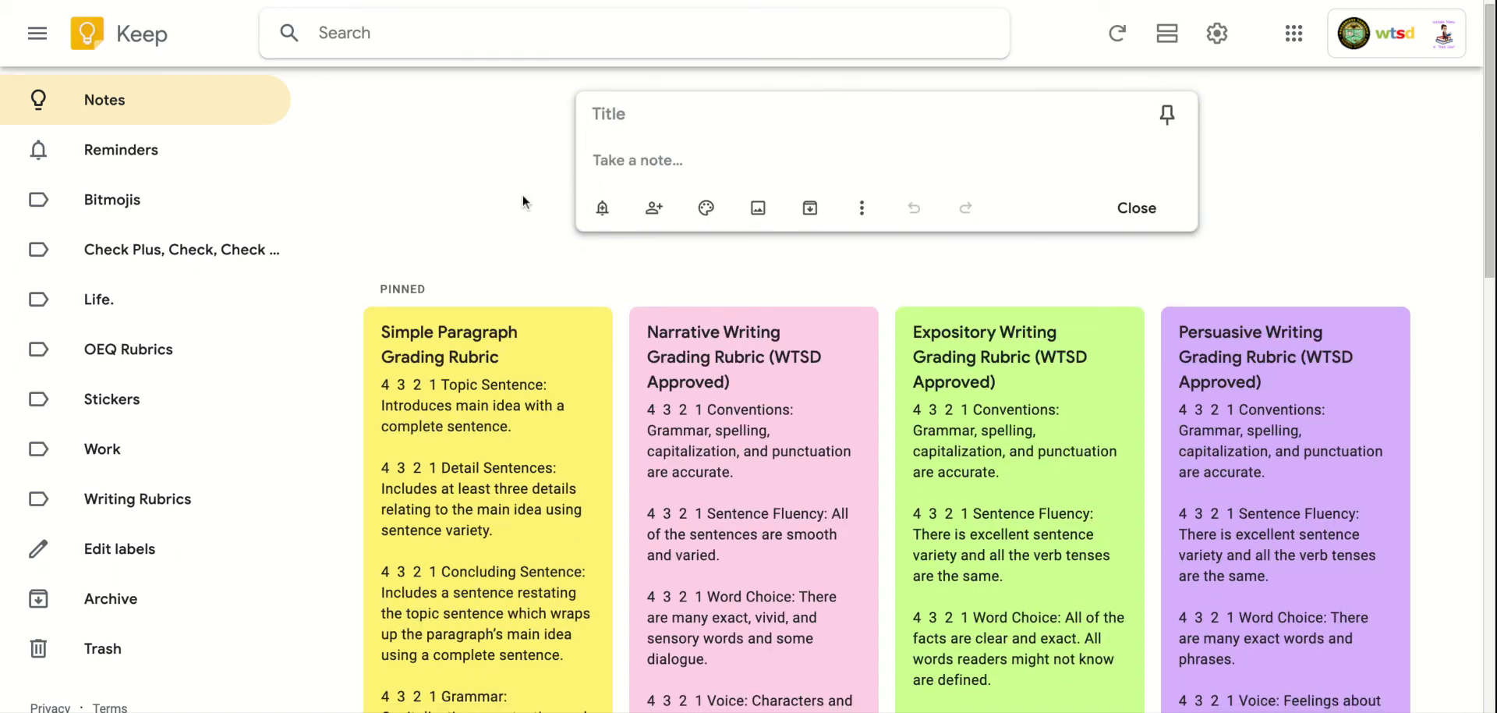
click(413, 31)
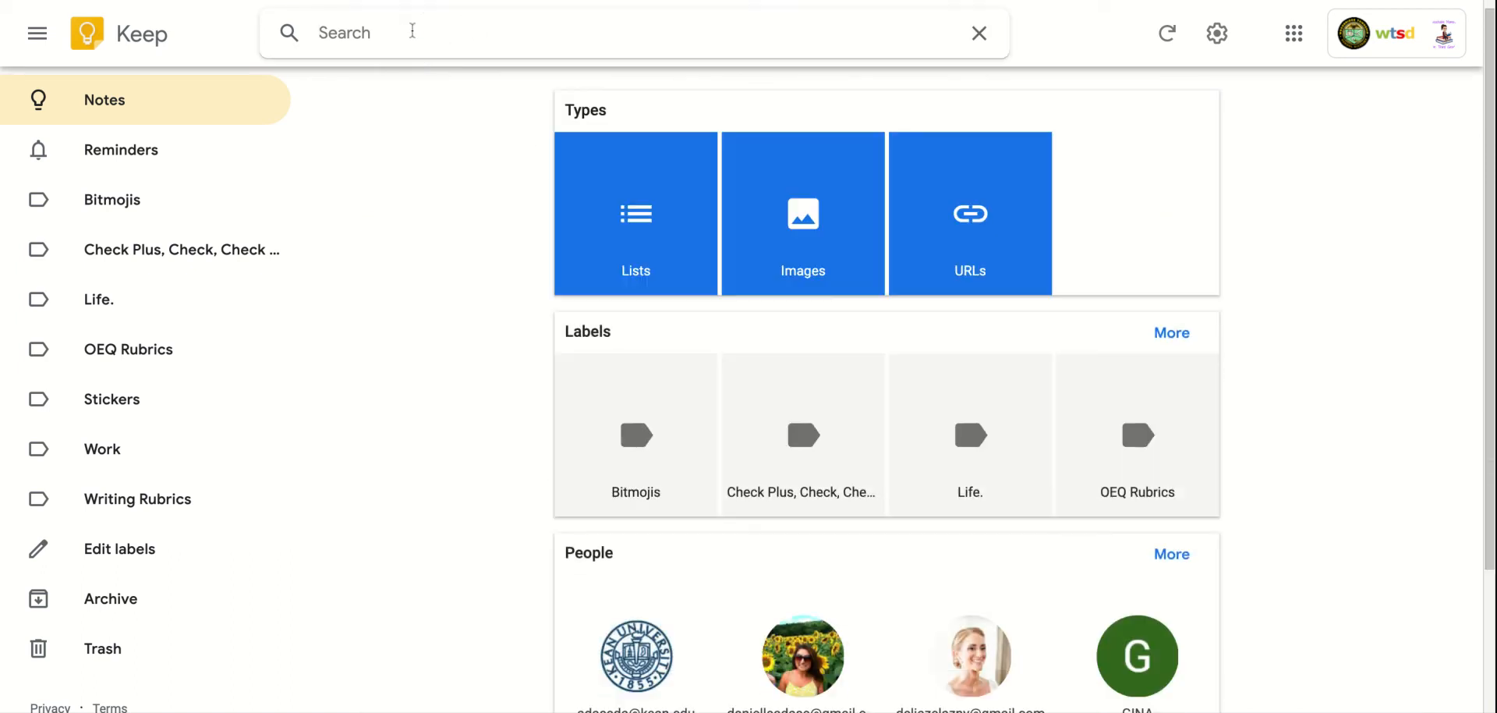
text(Google Keep)
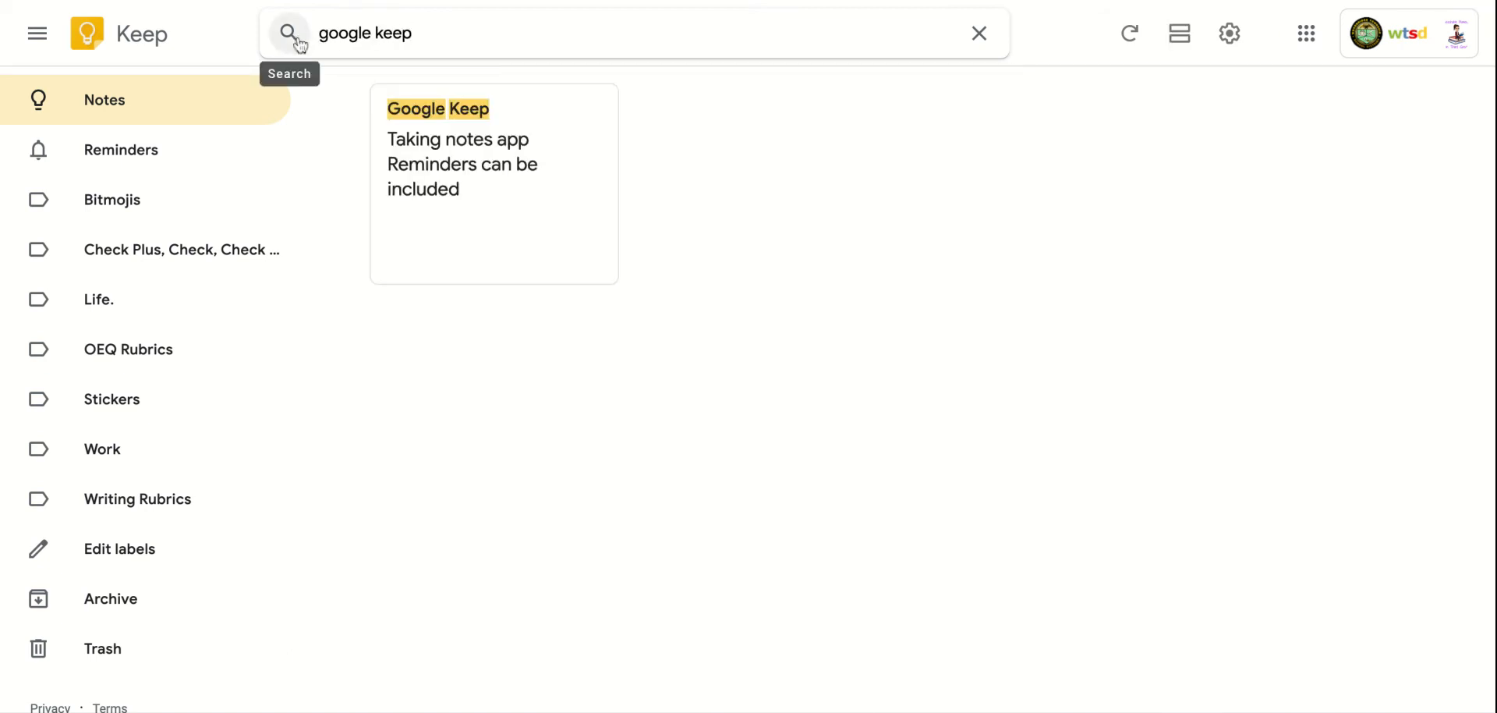
click(500, 184)
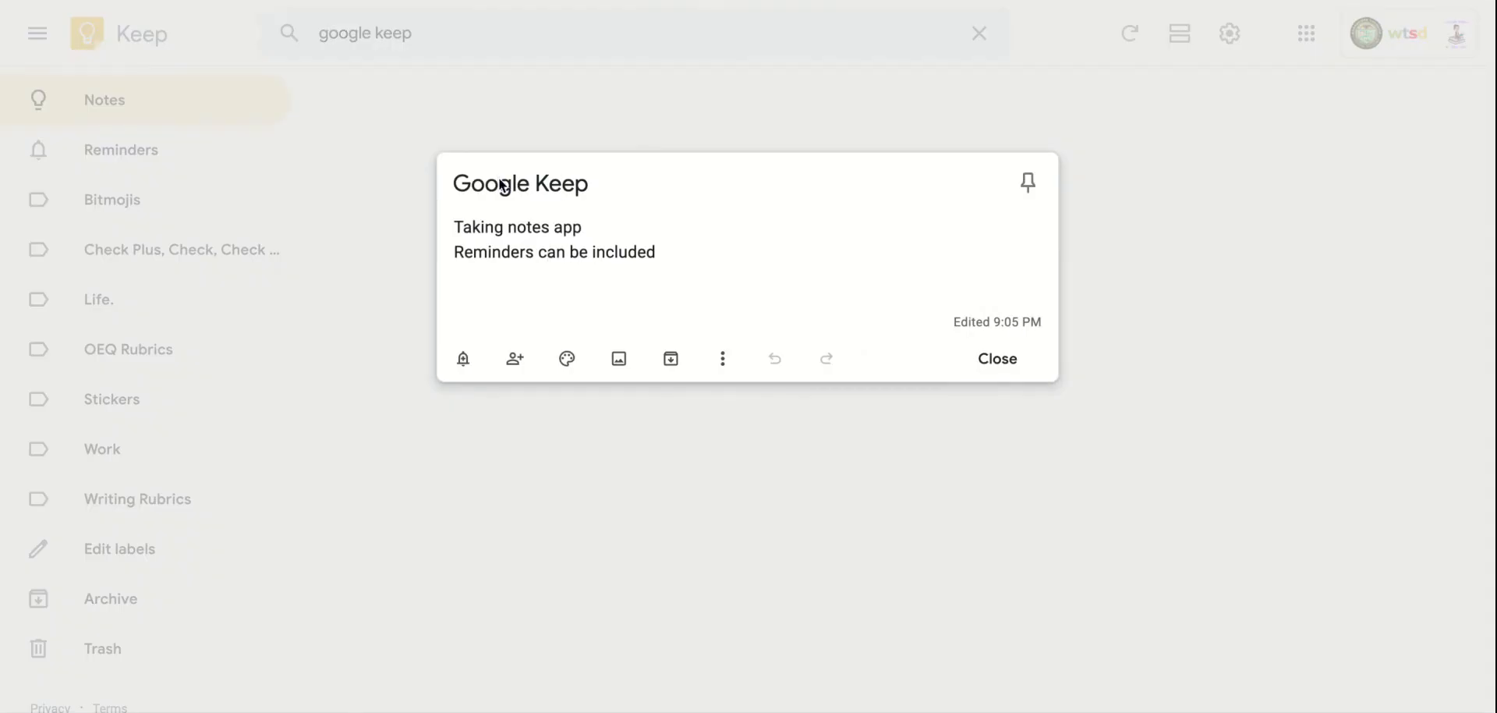
- Examine the note's collaborator sharing options without adding anyone
click(515, 360)
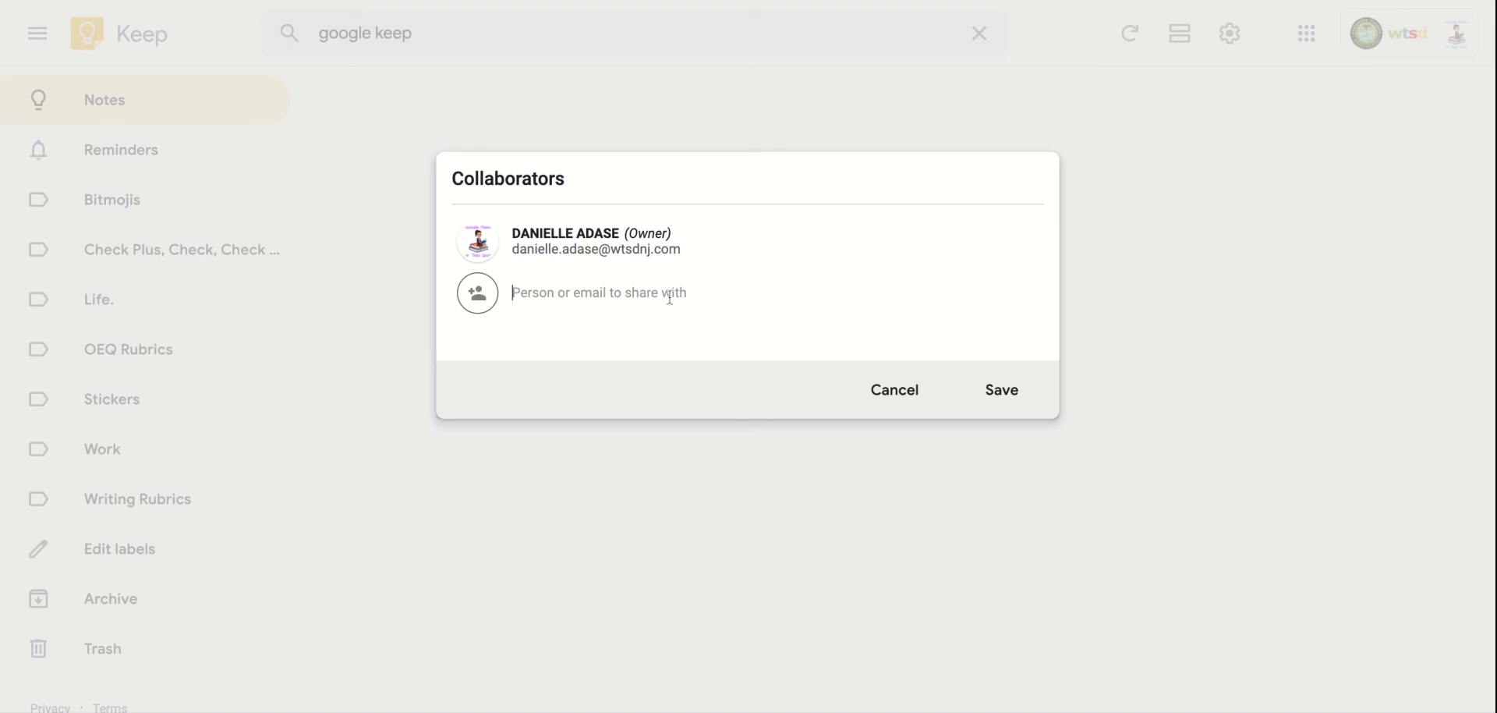
click(886, 392)
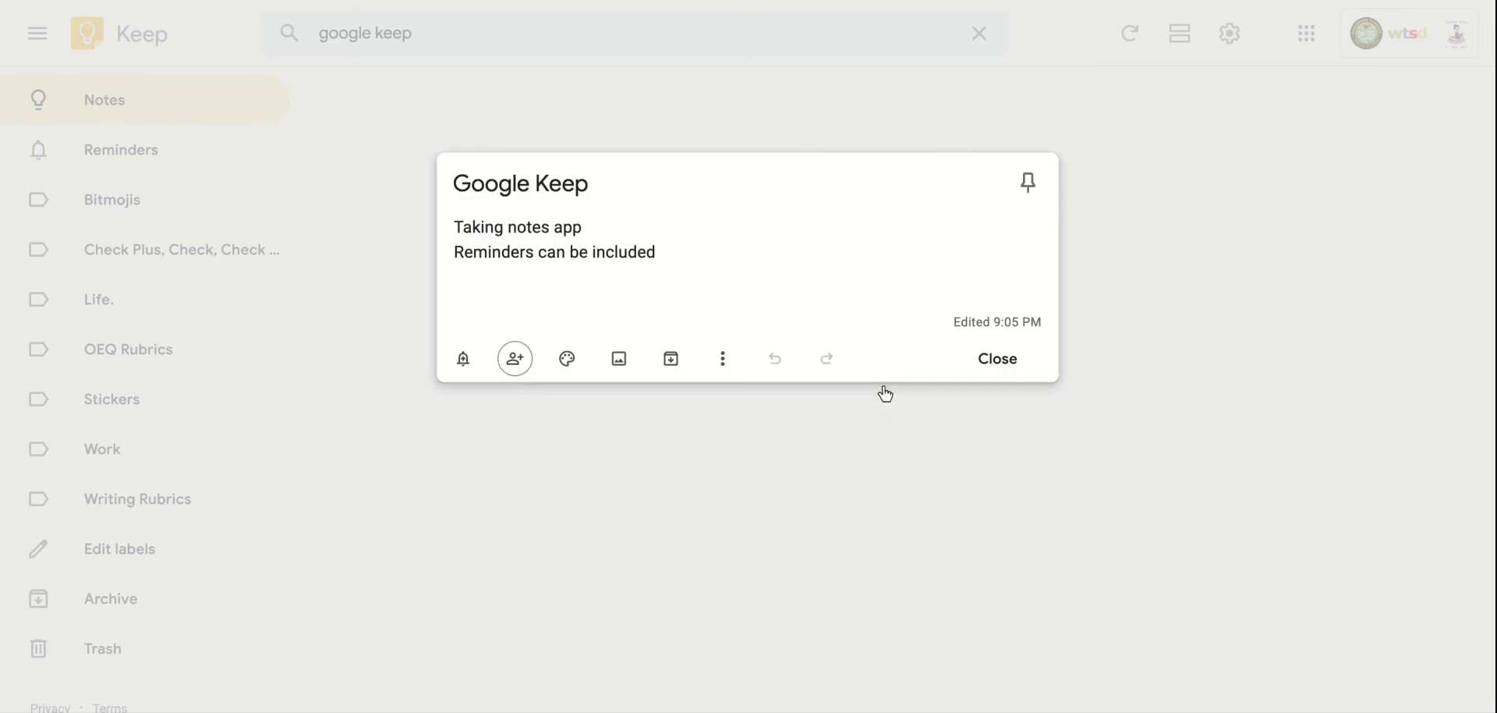
- Change the Google Keep note's background color to purple
click(569, 359)
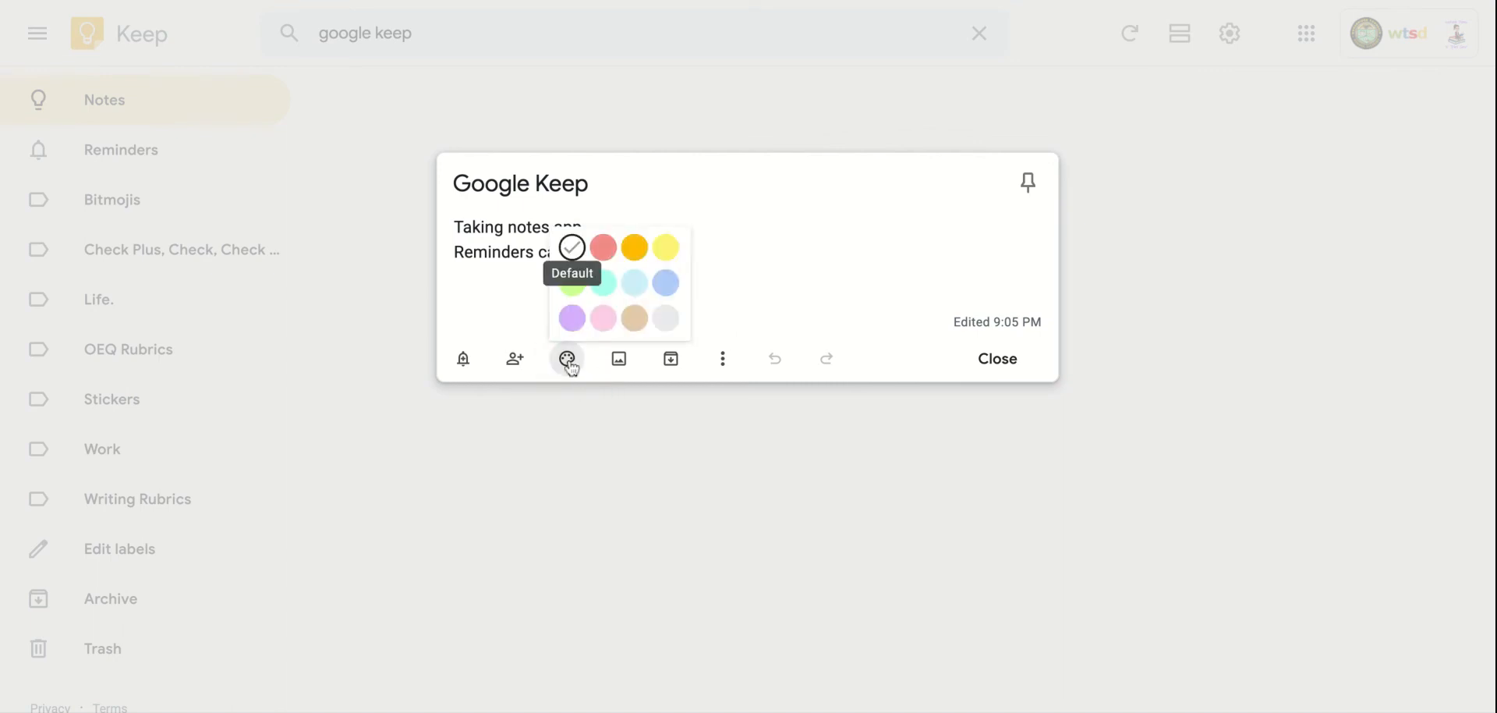
mouse_move(569, 360)
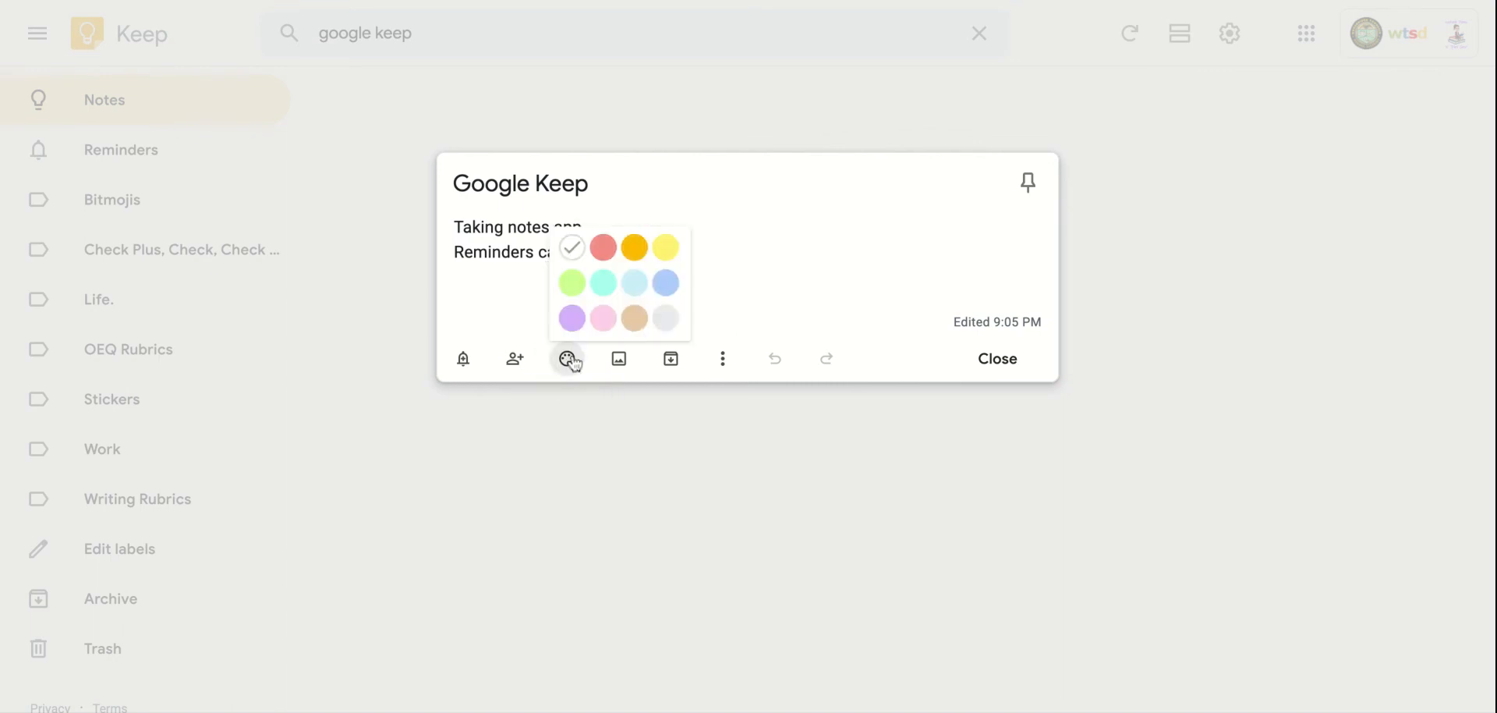
click(572, 317)
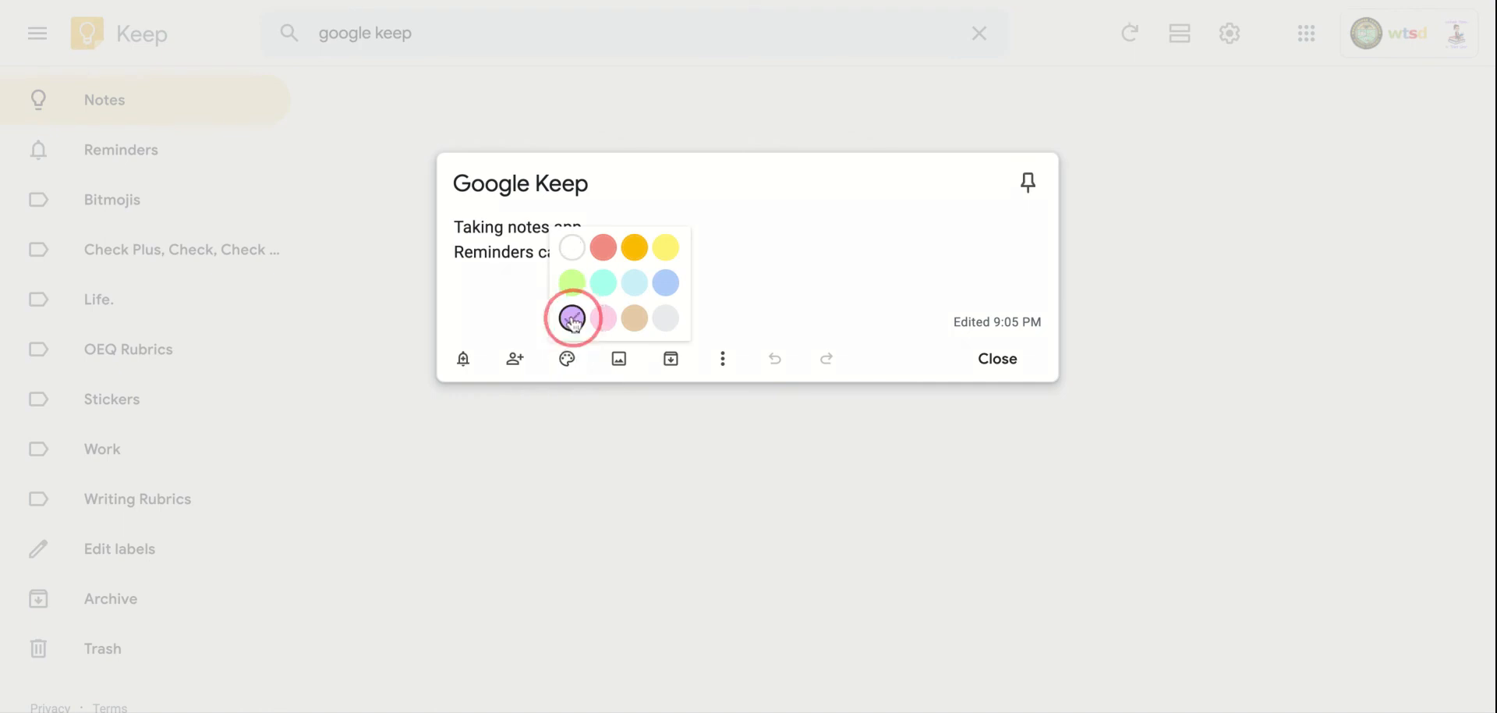
- Review the Google Keep note's image option and its additional options without applying any
click(619, 361)
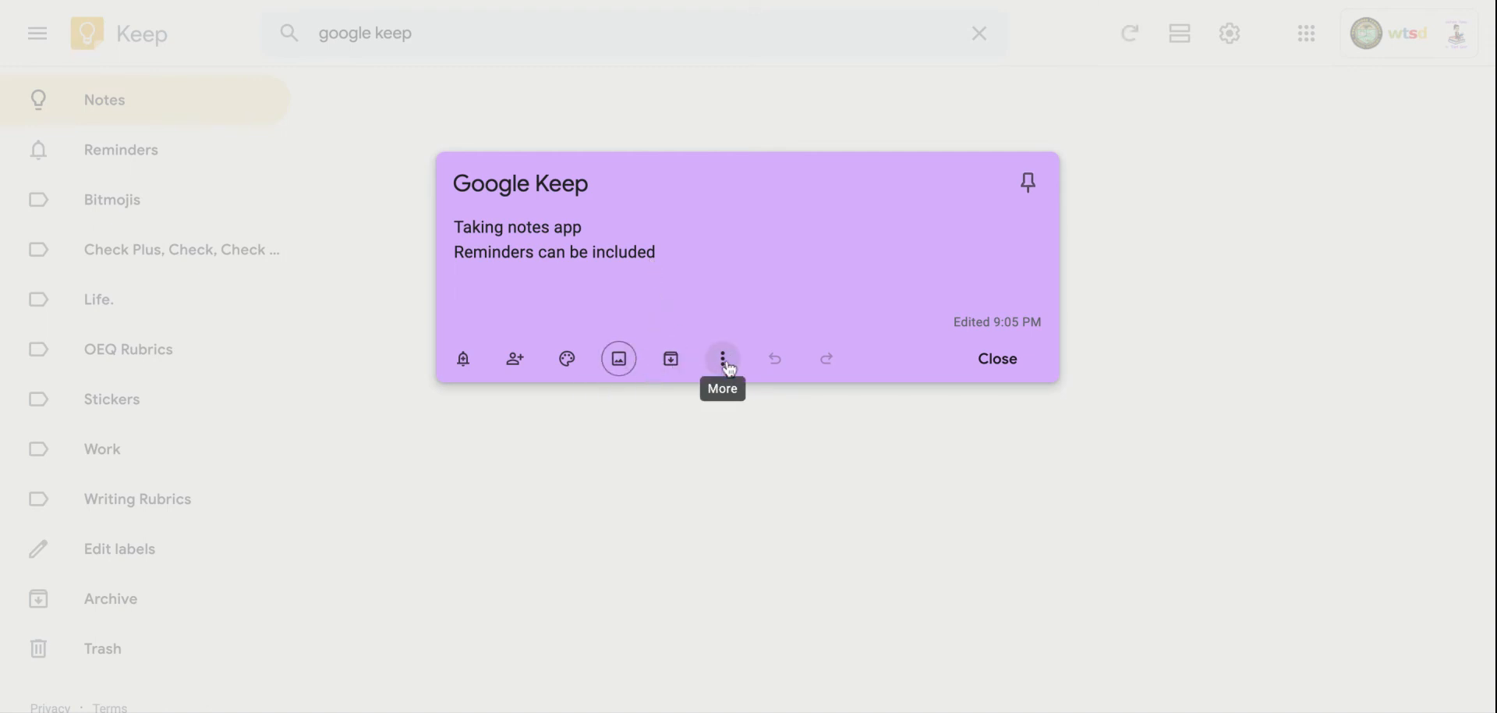
click(724, 360)
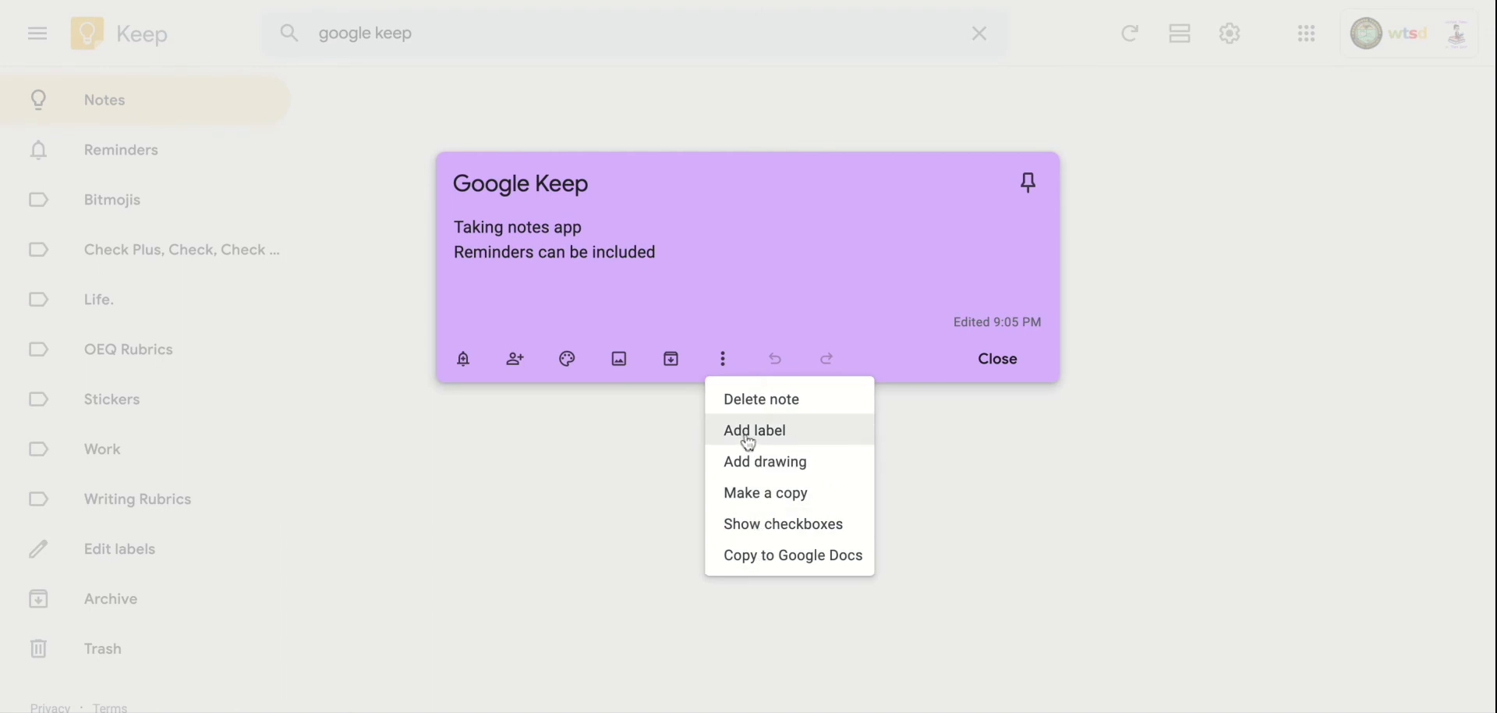
click(742, 302)
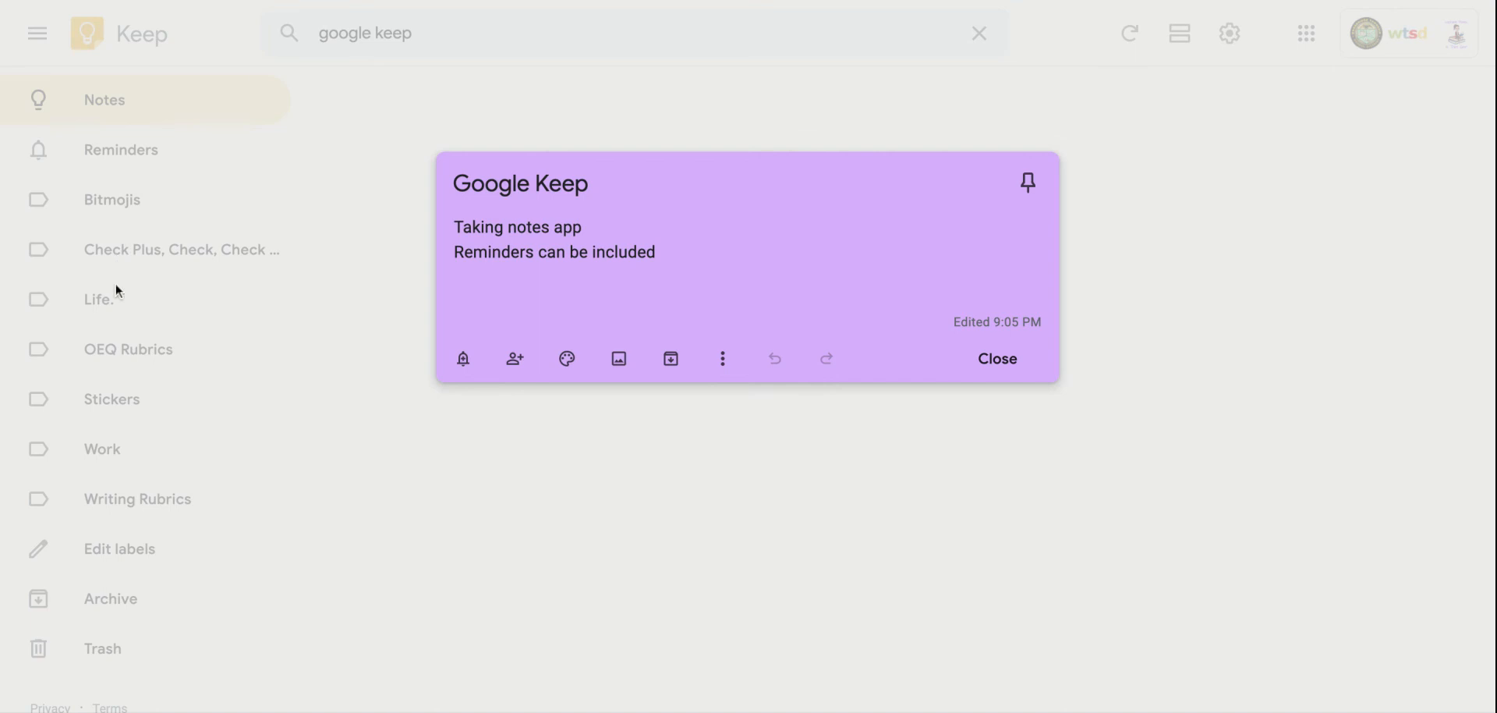
- Create a new label named "Google" and assign it to the Google Keep note
click(724, 373)
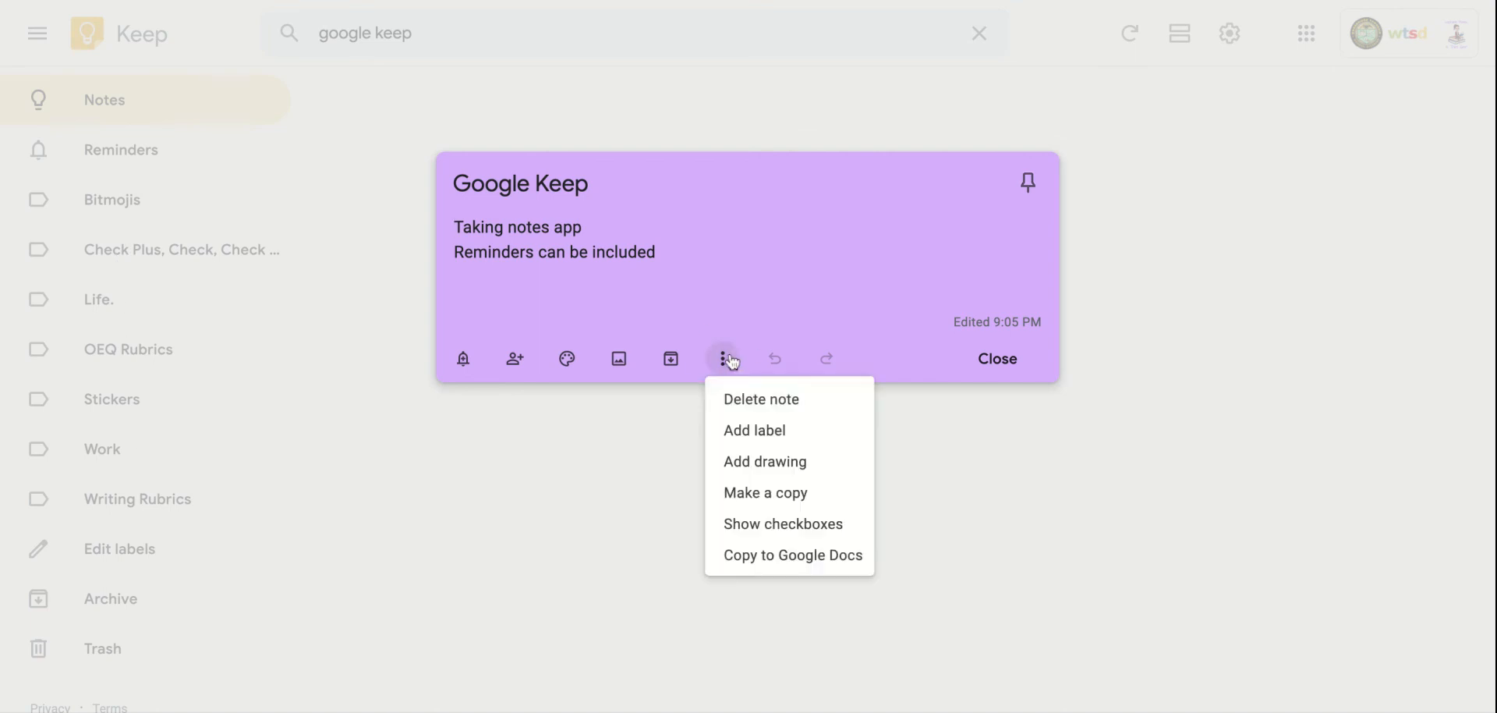
click(749, 424)
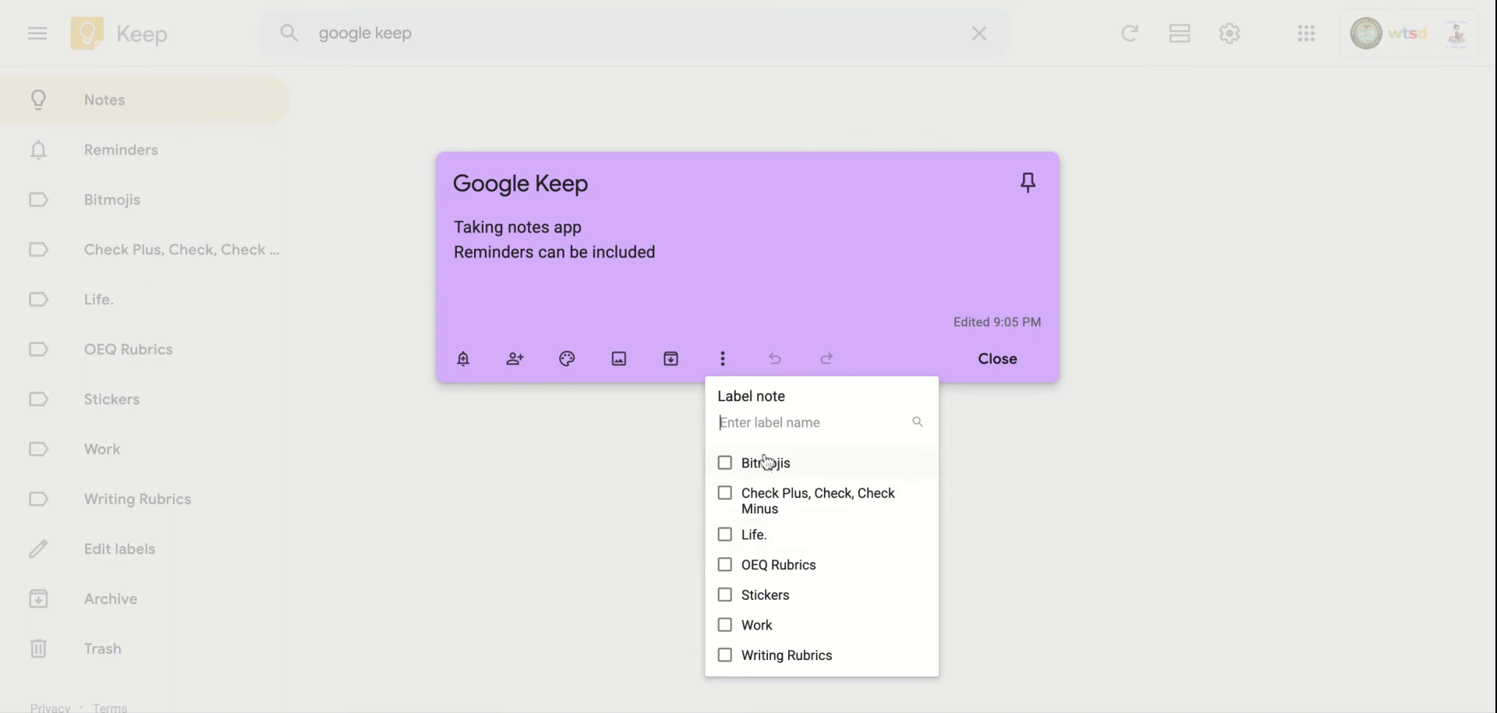
text(Google)
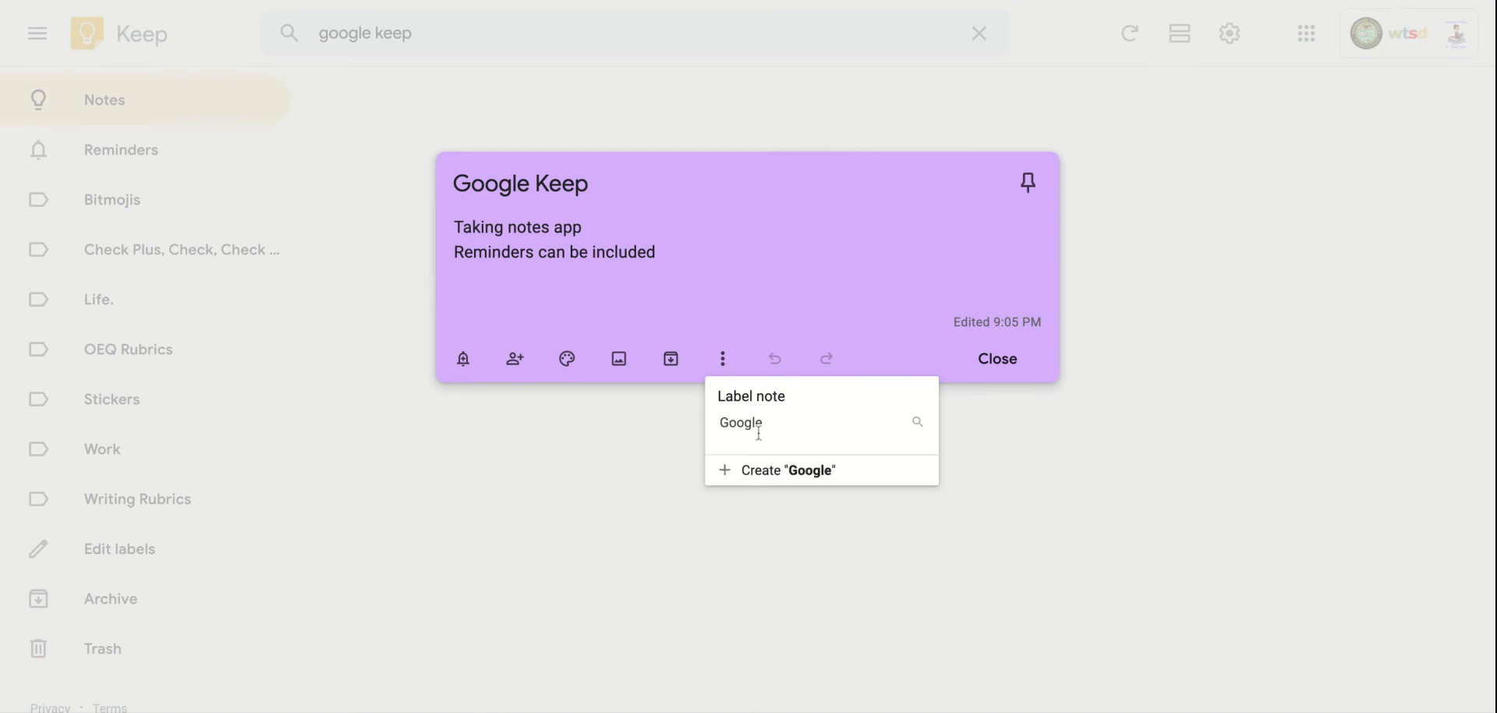
click(784, 470)
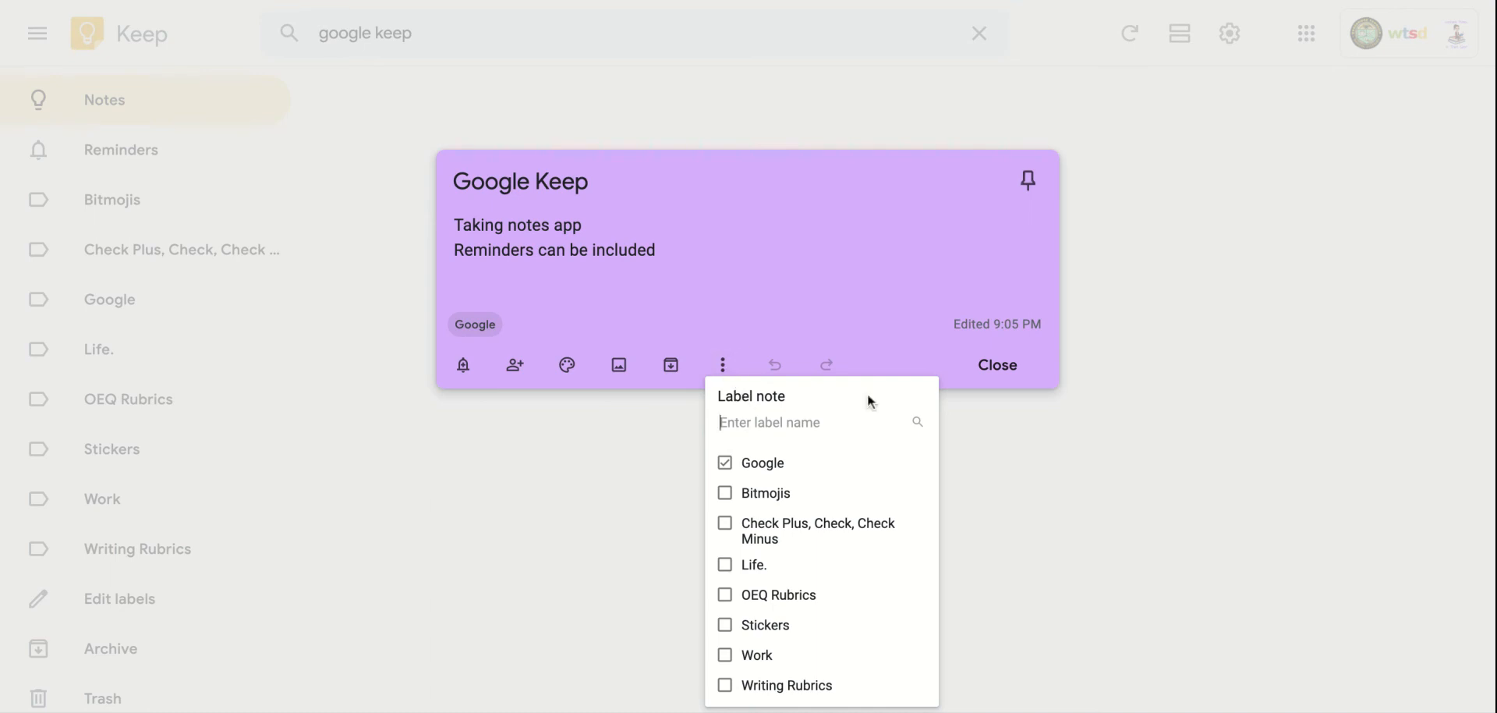
click(785, 320)
- Show checkboxes in the Google Keep note so its lines become a checklist
click(719, 375)
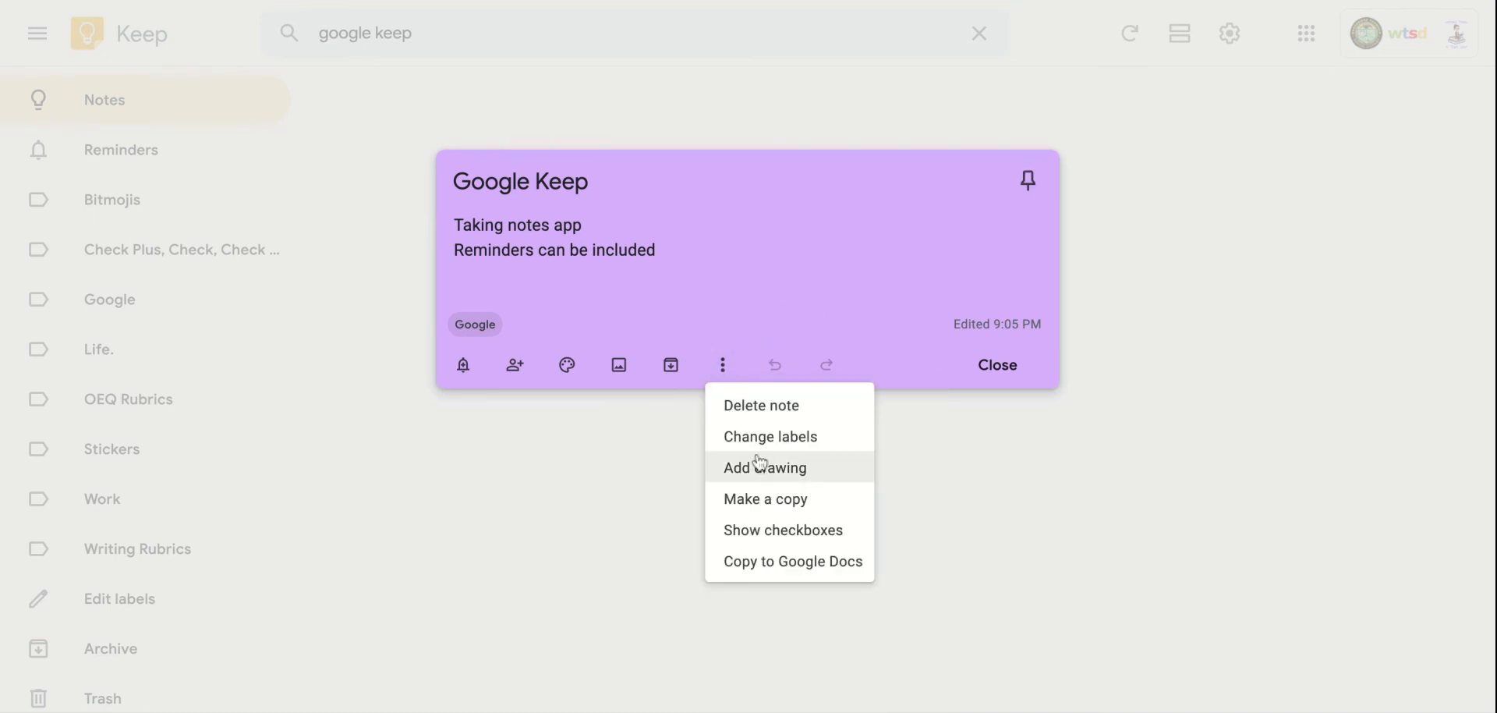
click(764, 536)
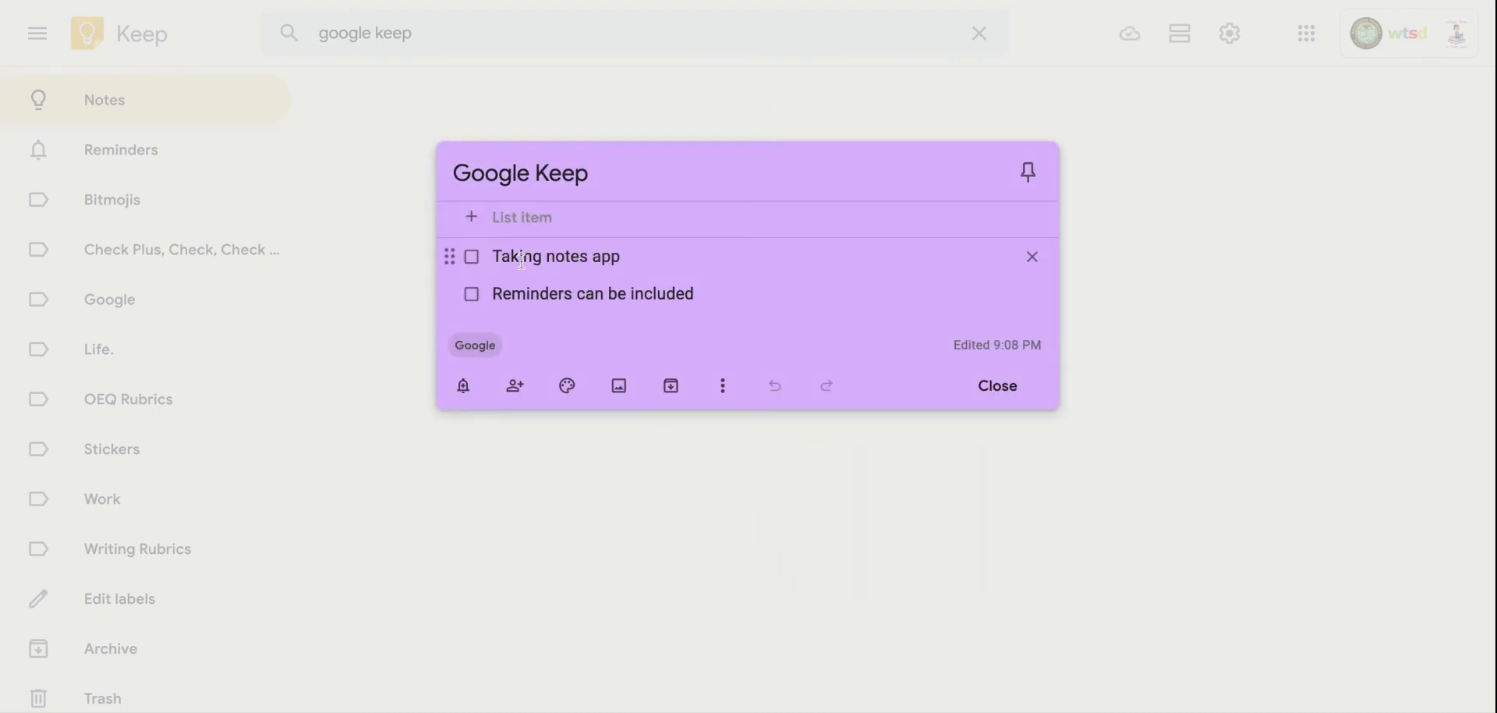
- Mark "Taking notes app" as completed, collapse and expand the completed items, and uncheck the item again
click(473, 261)
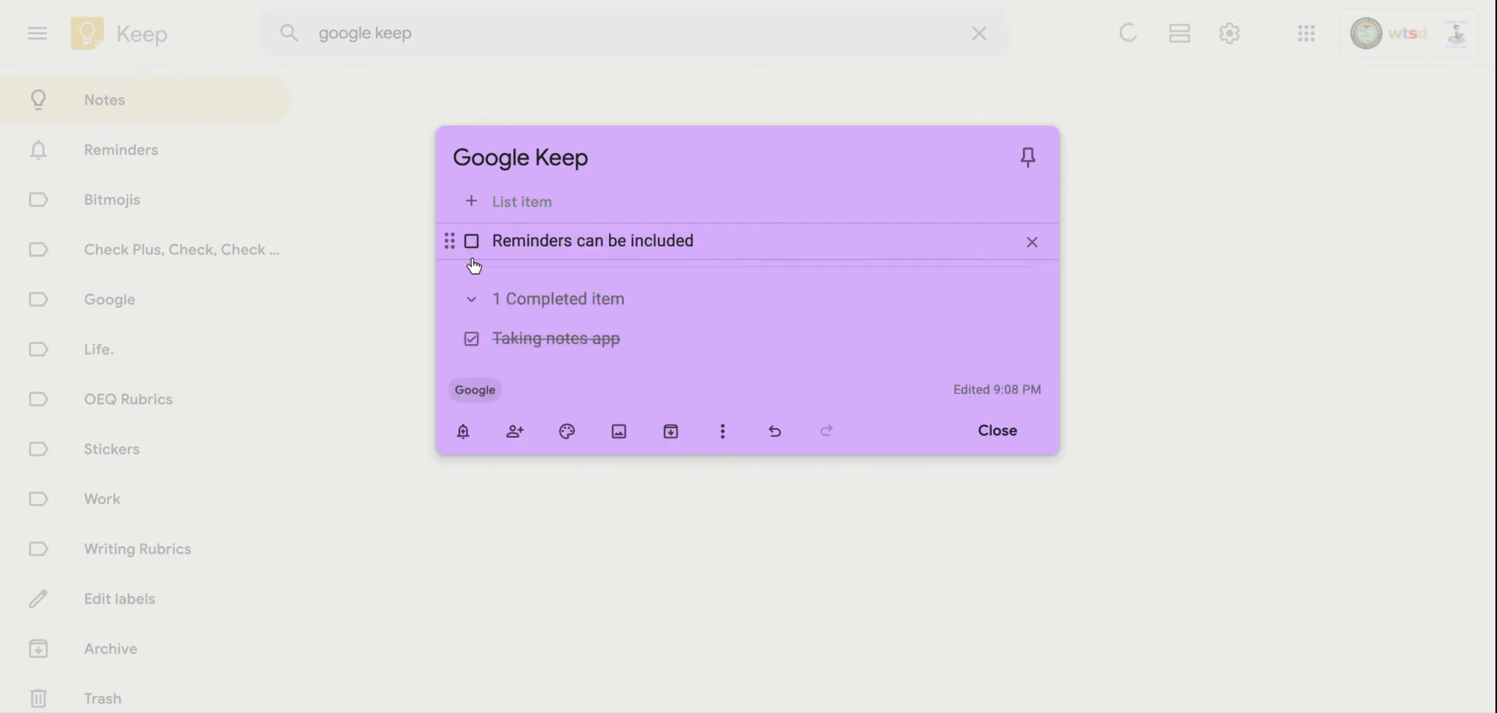
click(473, 298)
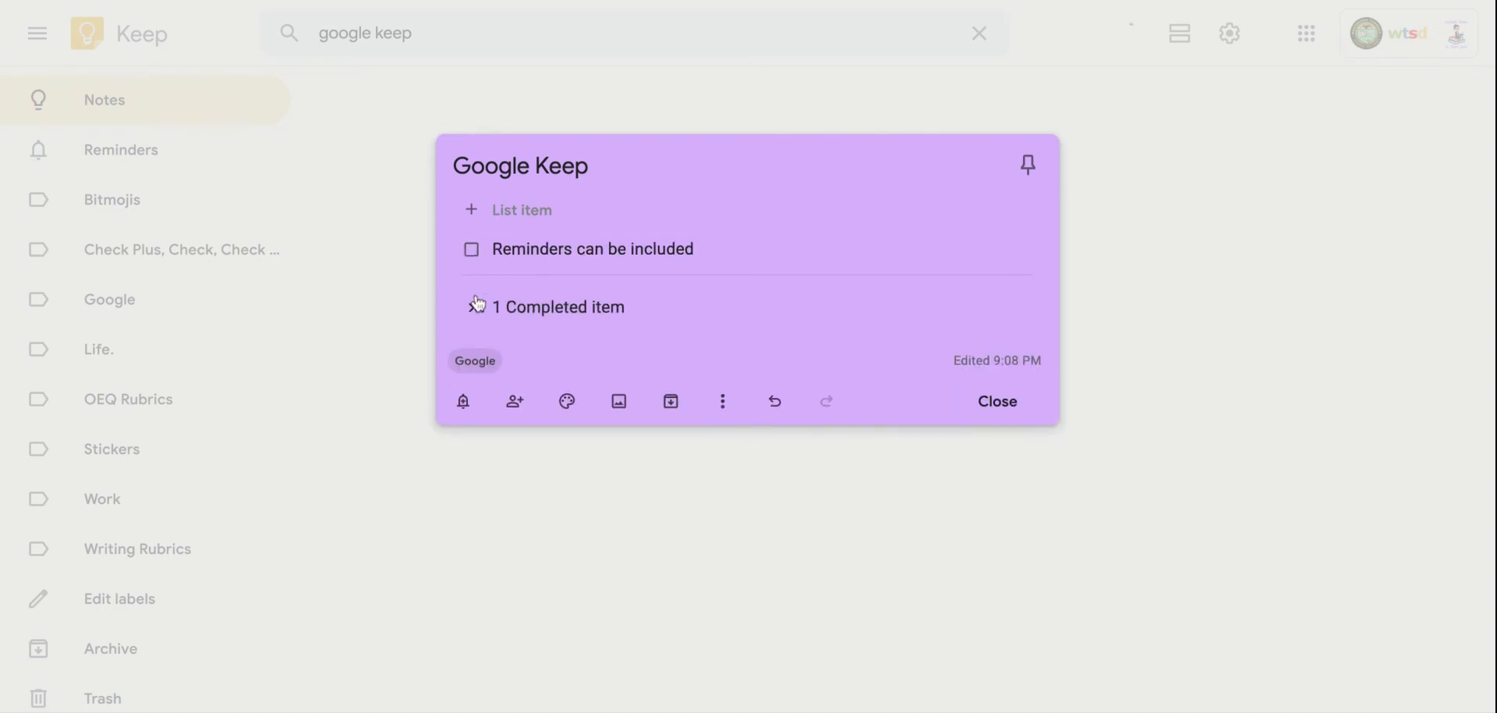
click(478, 305)
click(474, 298)
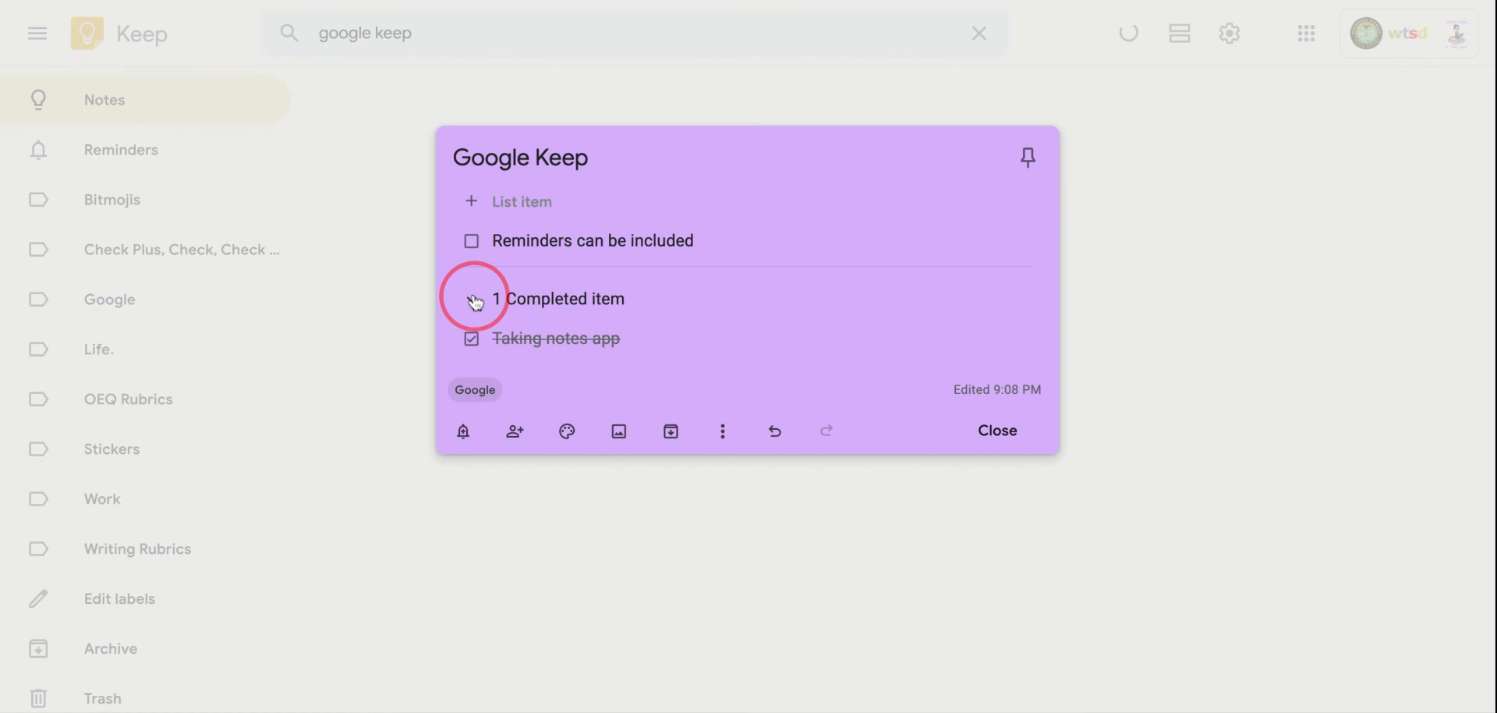
click(473, 301)
click(472, 339)
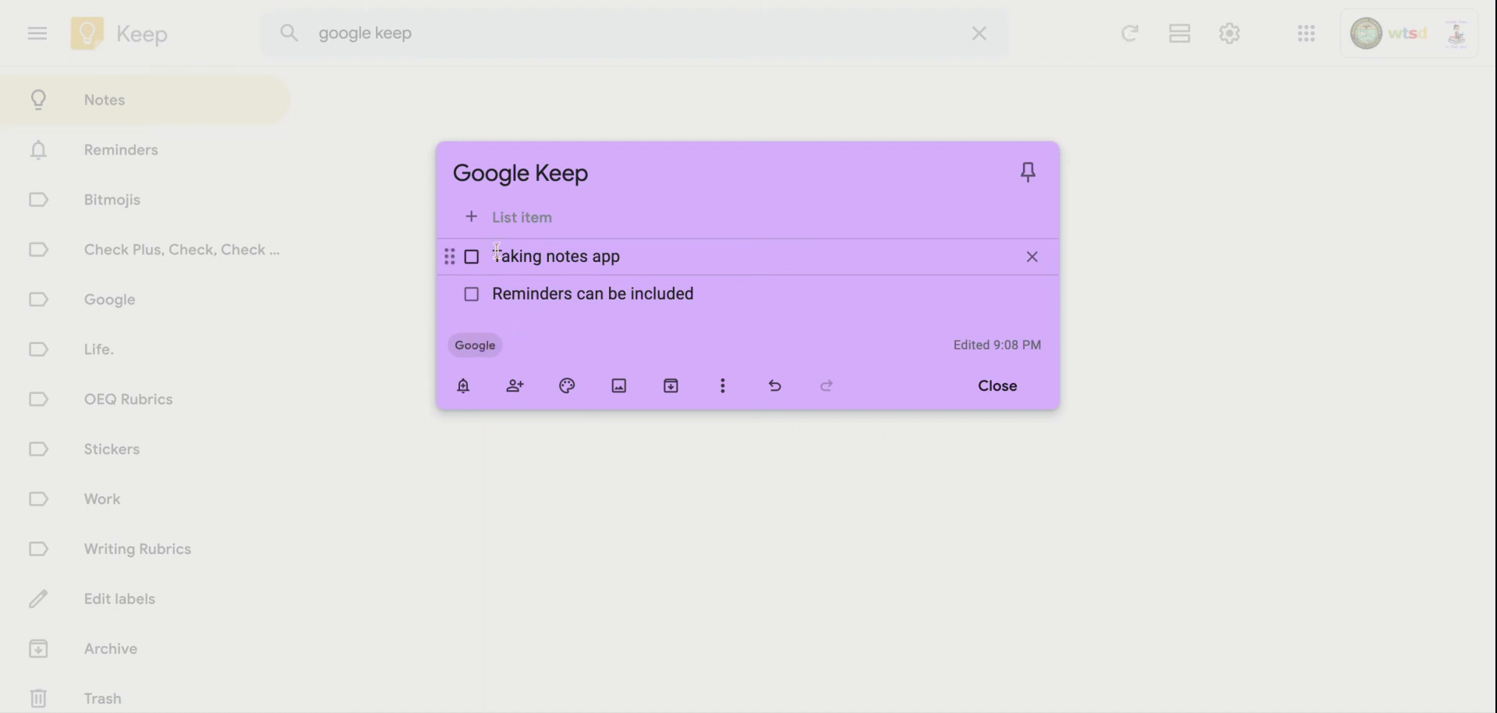
- Close the Google Keep note and clear the search to return to the full list of notes
click(724, 386)
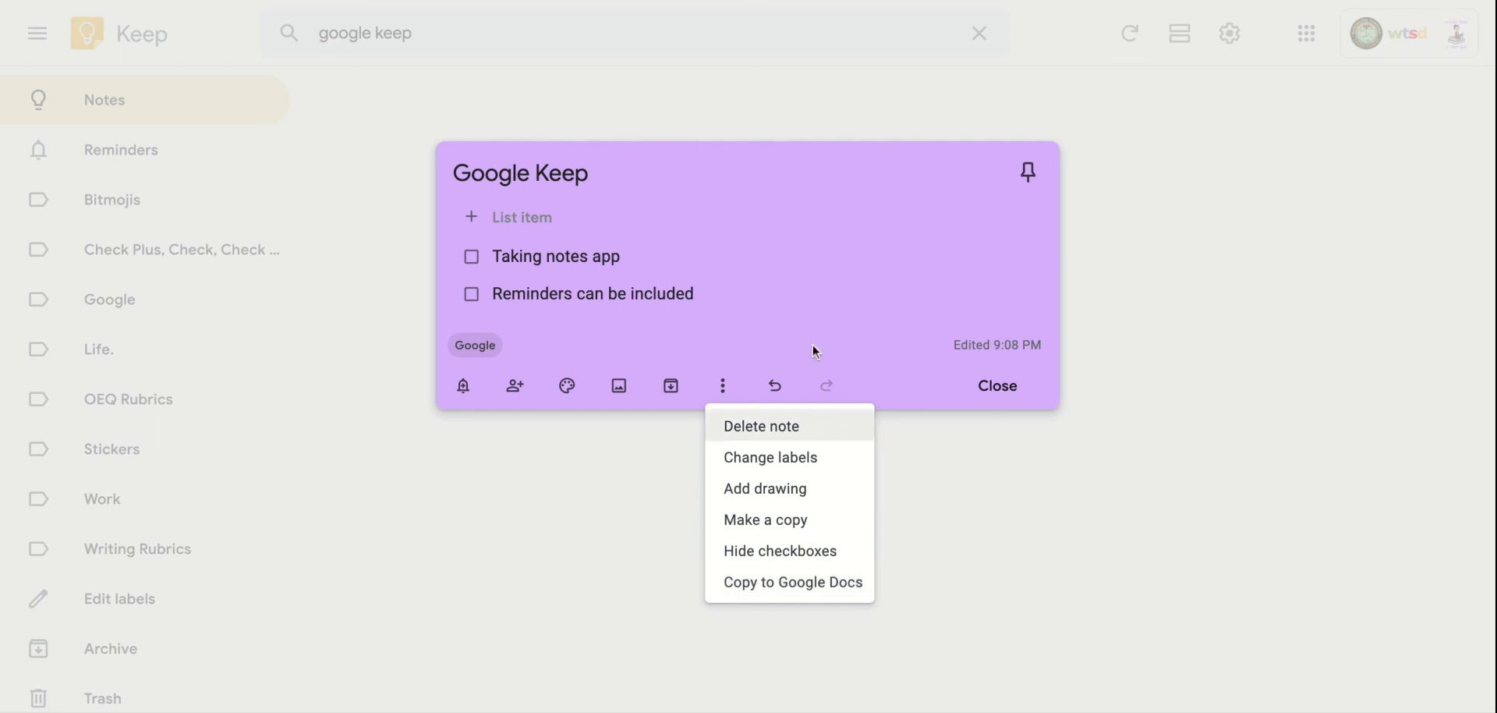
click(788, 295)
click(998, 385)
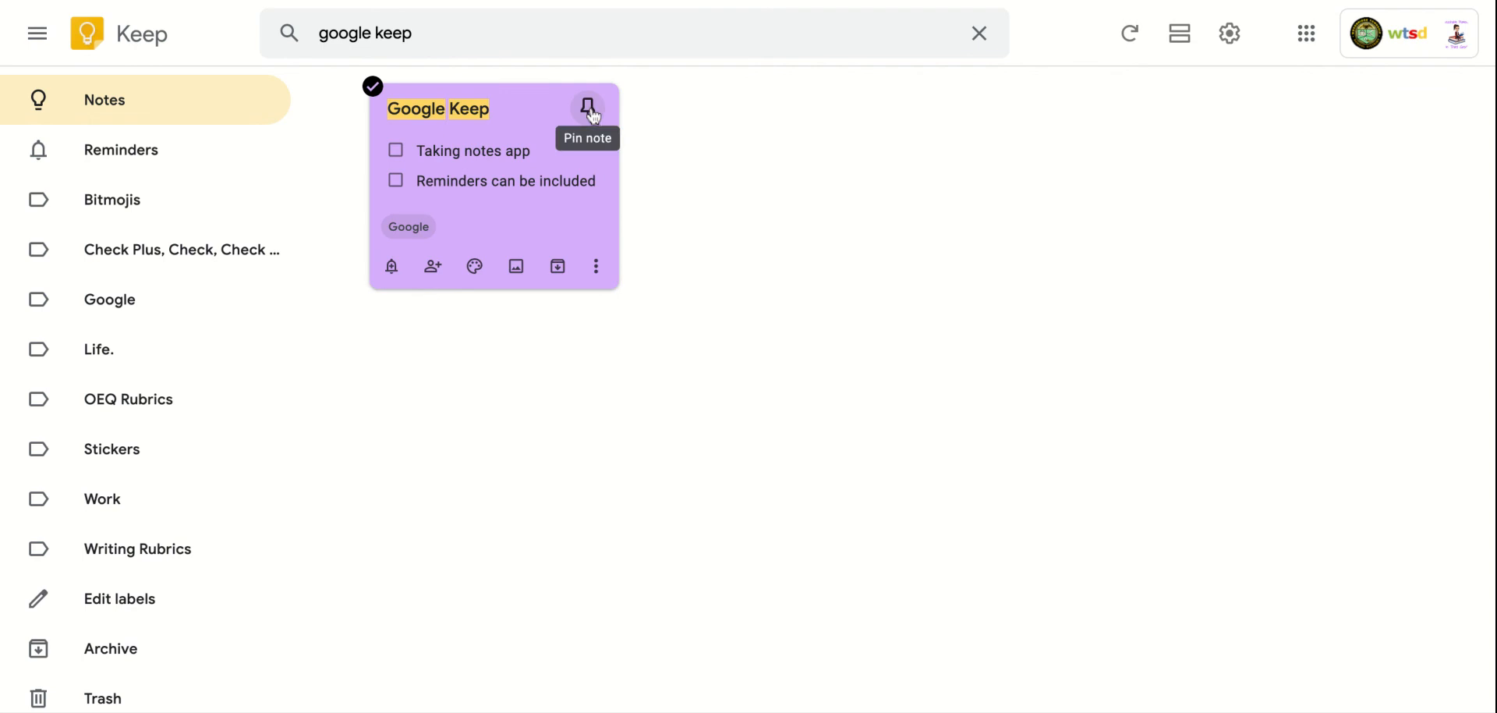
click(984, 34)
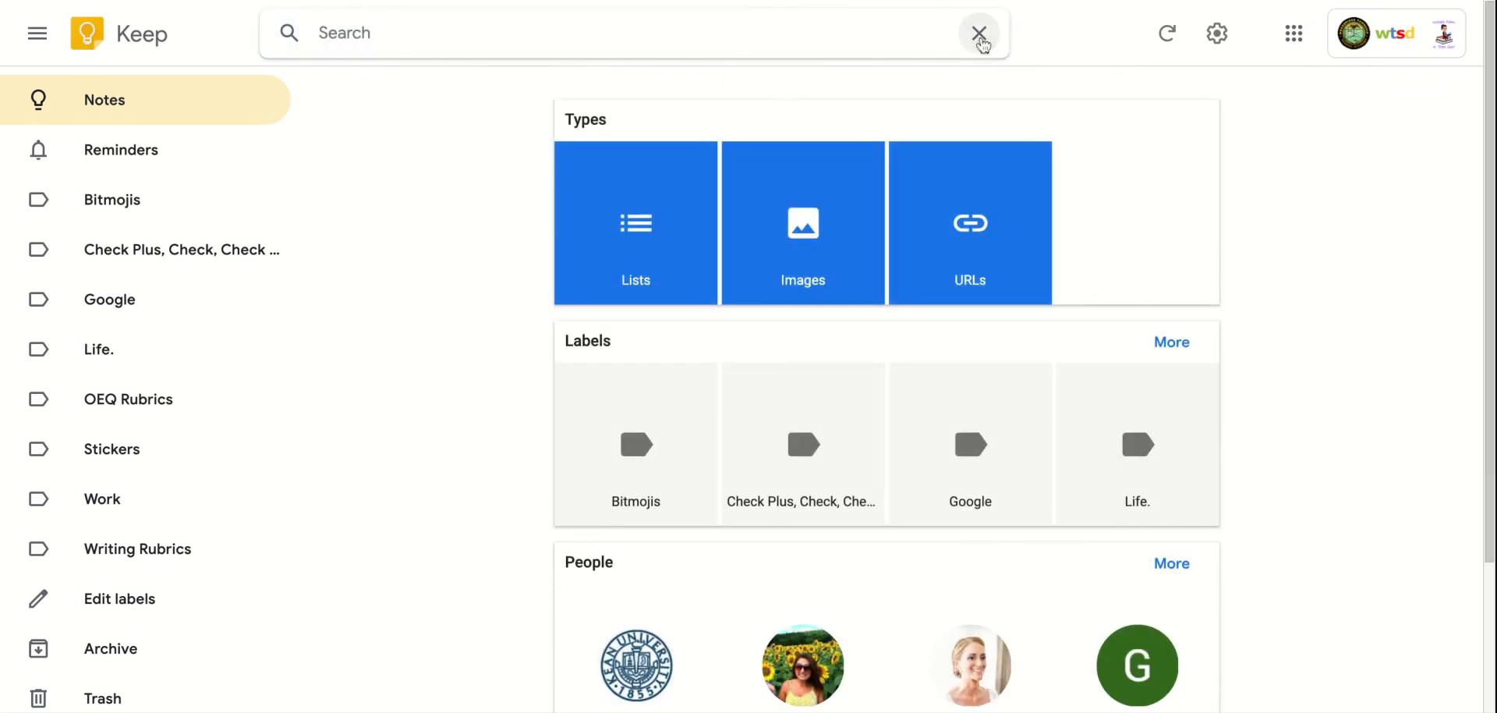
click(979, 34)
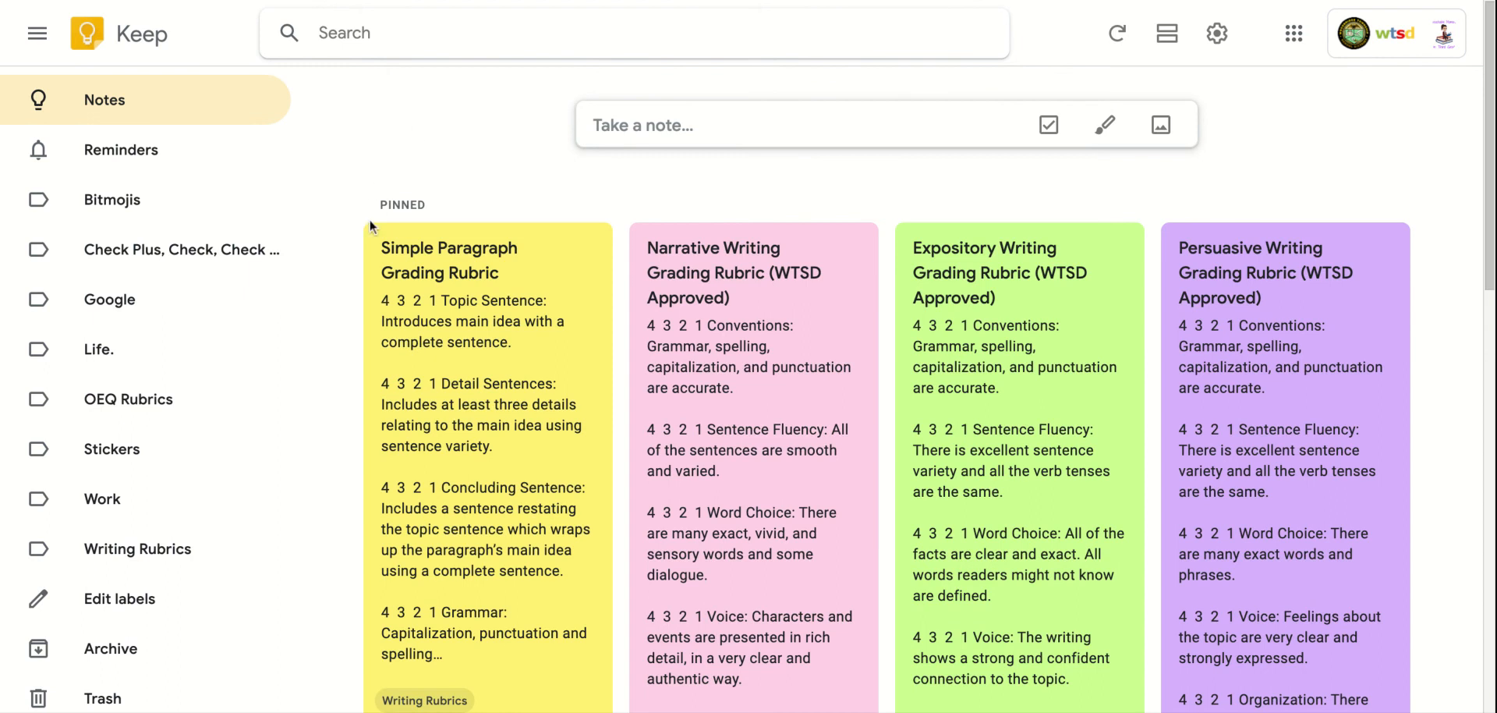
click(146, 95)
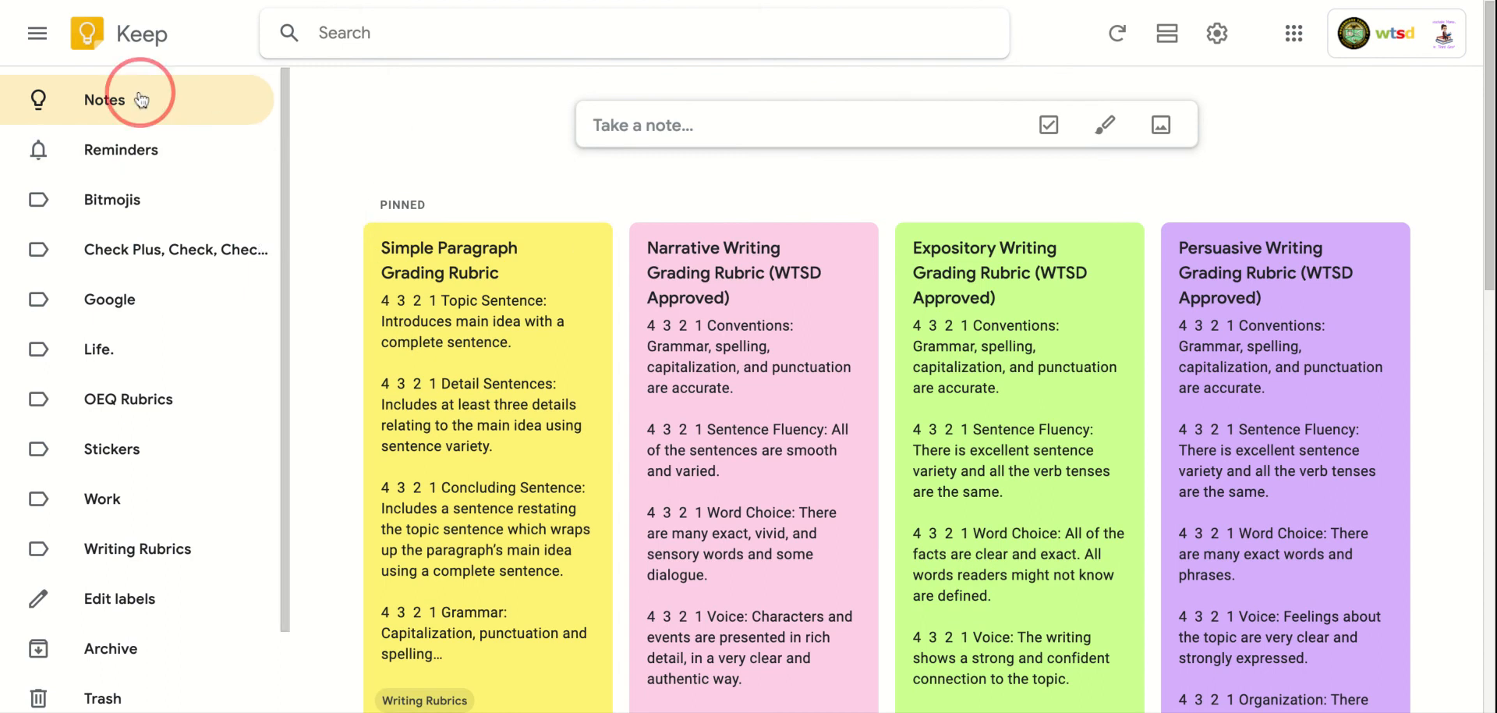
- Examine the pinned notes and the other notes below them, and return to the beginning of the list
scroll(527, 331, down, 3)
scroll(526, 332, down, 8)
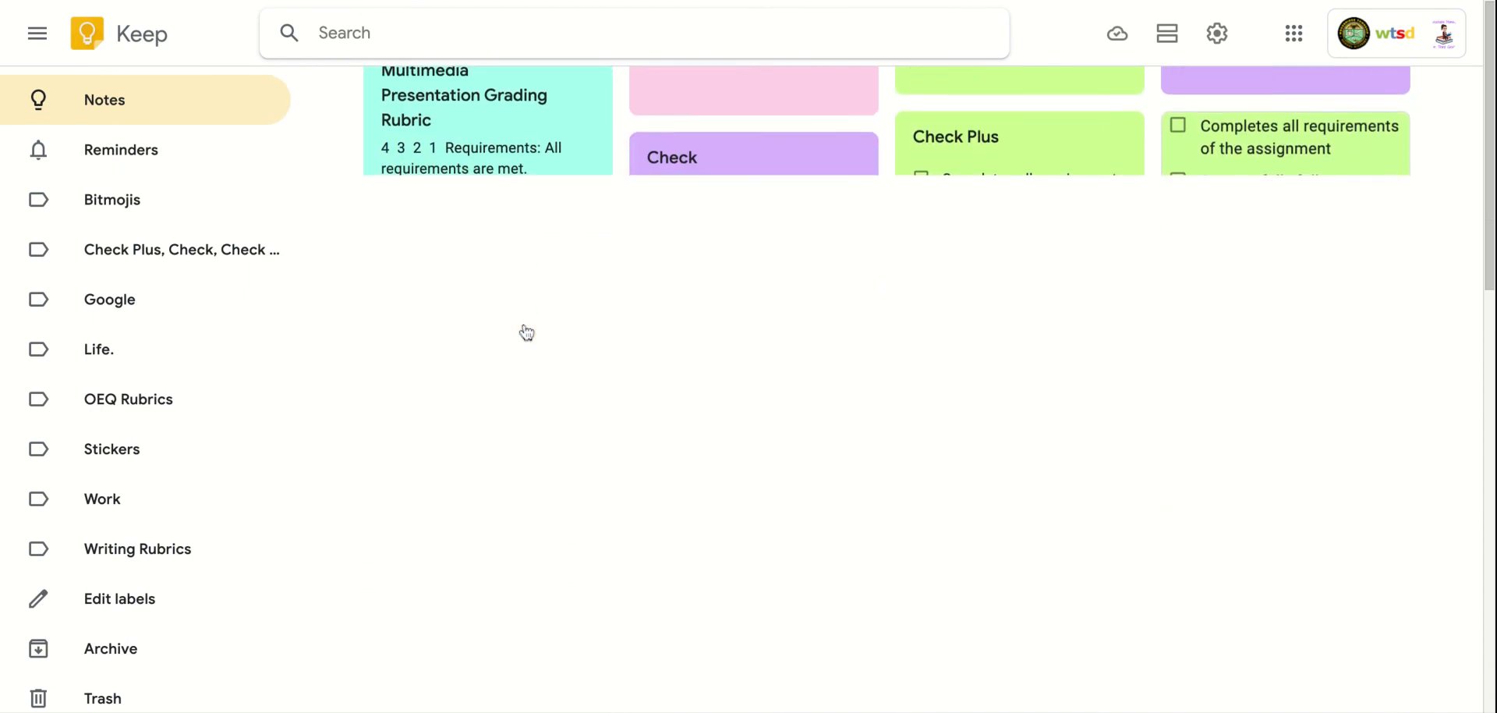
scroll(524, 327, down, 4)
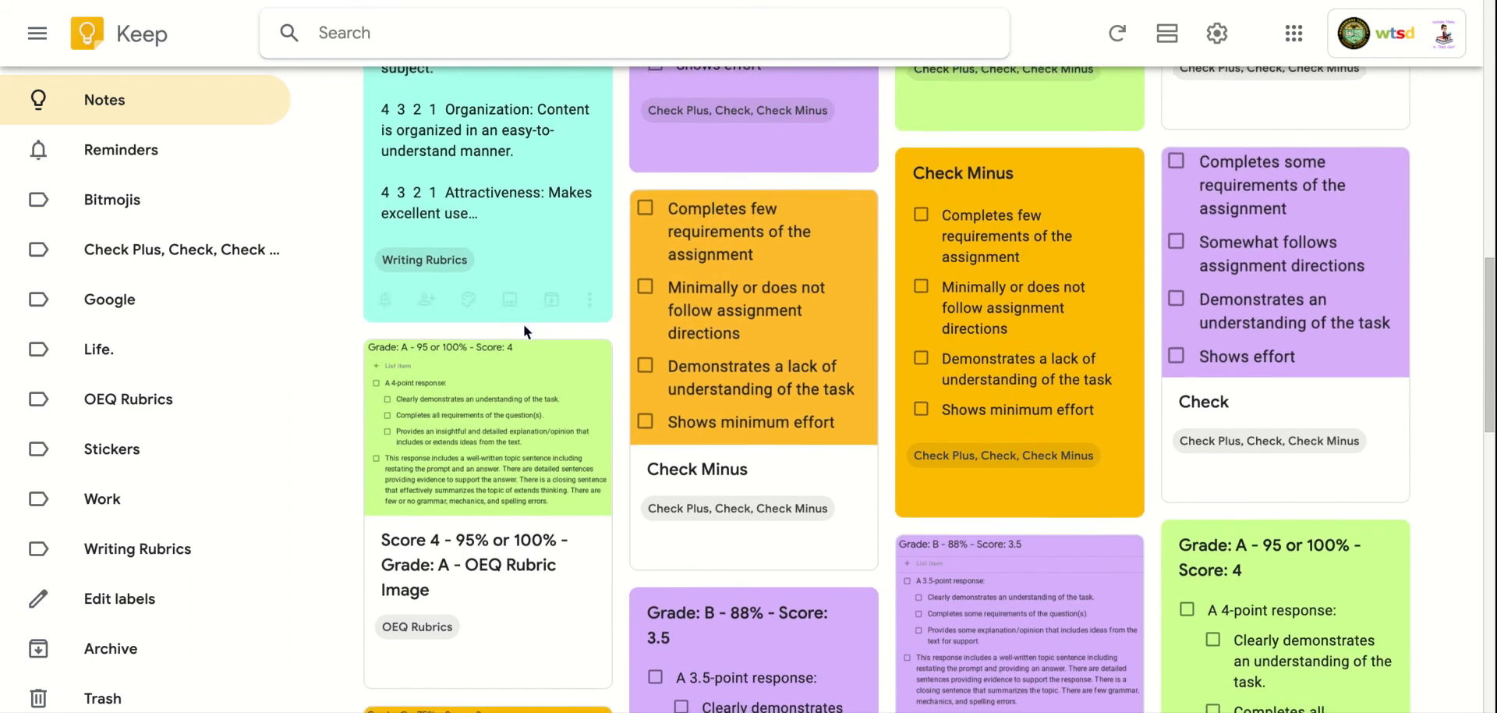
scroll(523, 324, down, 4)
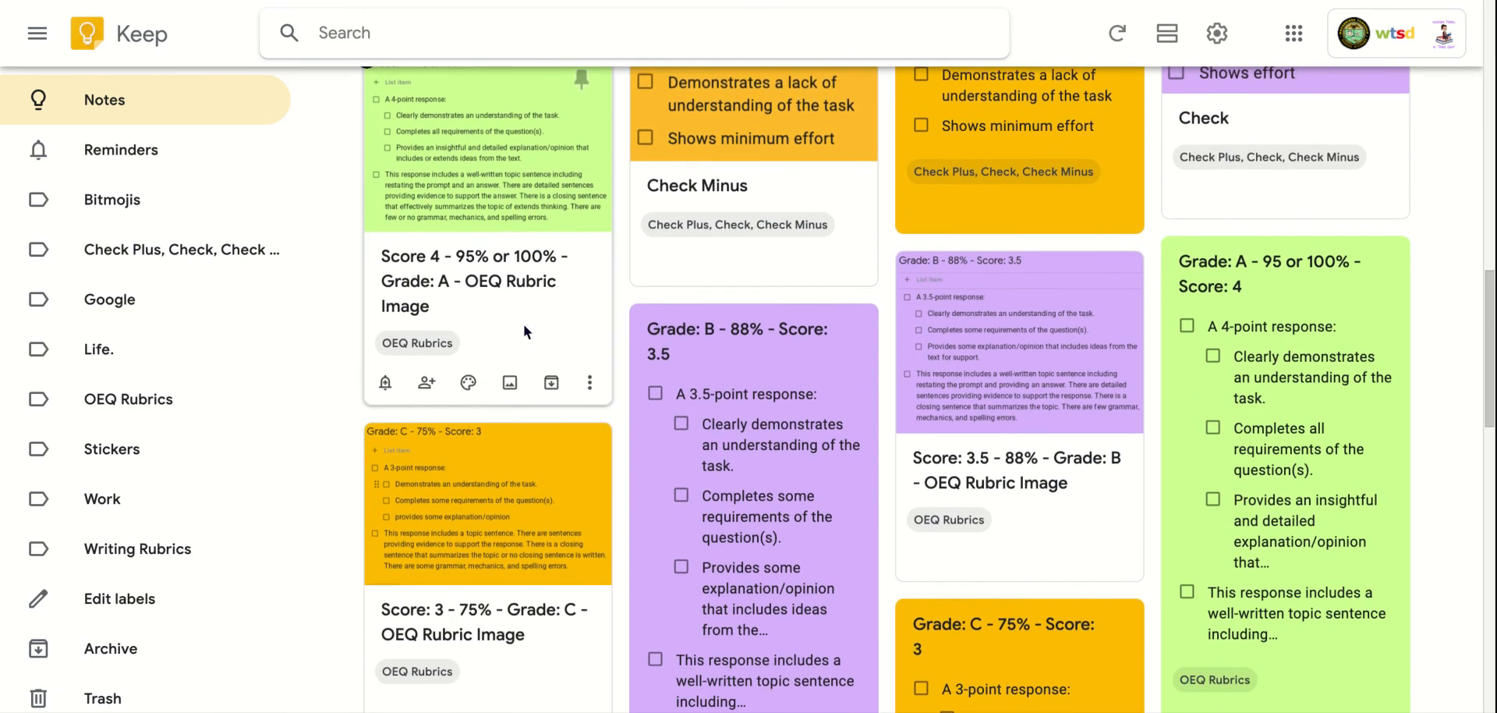
scroll(523, 324, down, 1)
scroll(523, 324, up, 5)
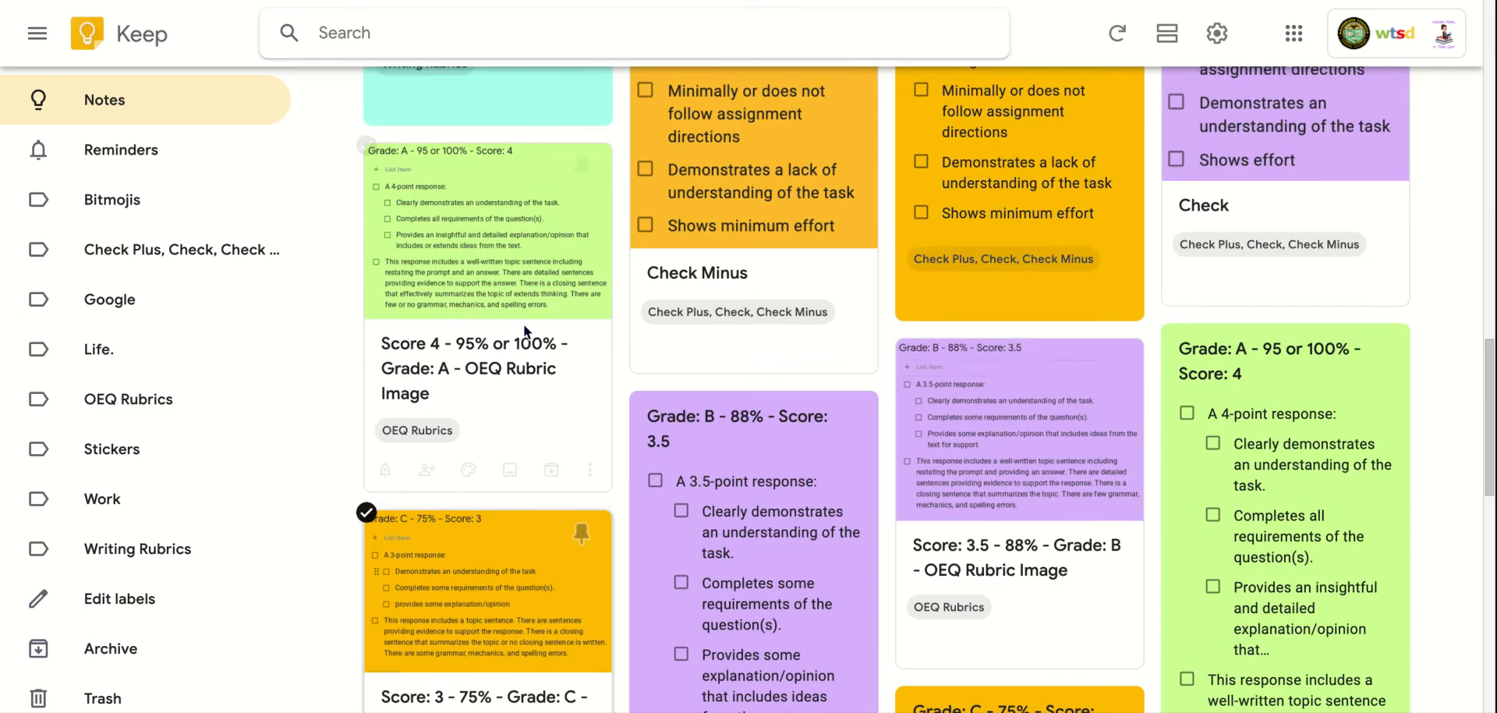
scroll(523, 324, down, 2)
scroll(523, 325, down, 14)
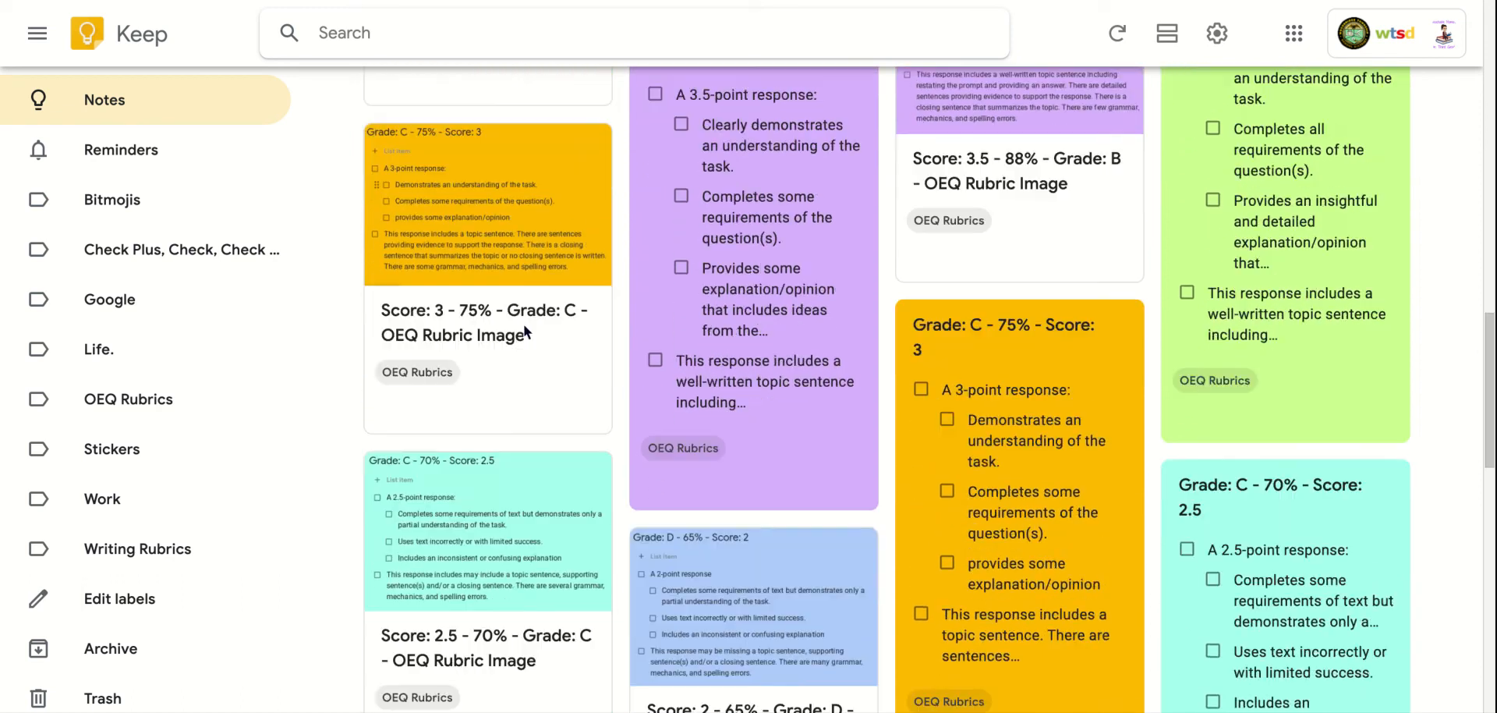
scroll(522, 325, down, 6)
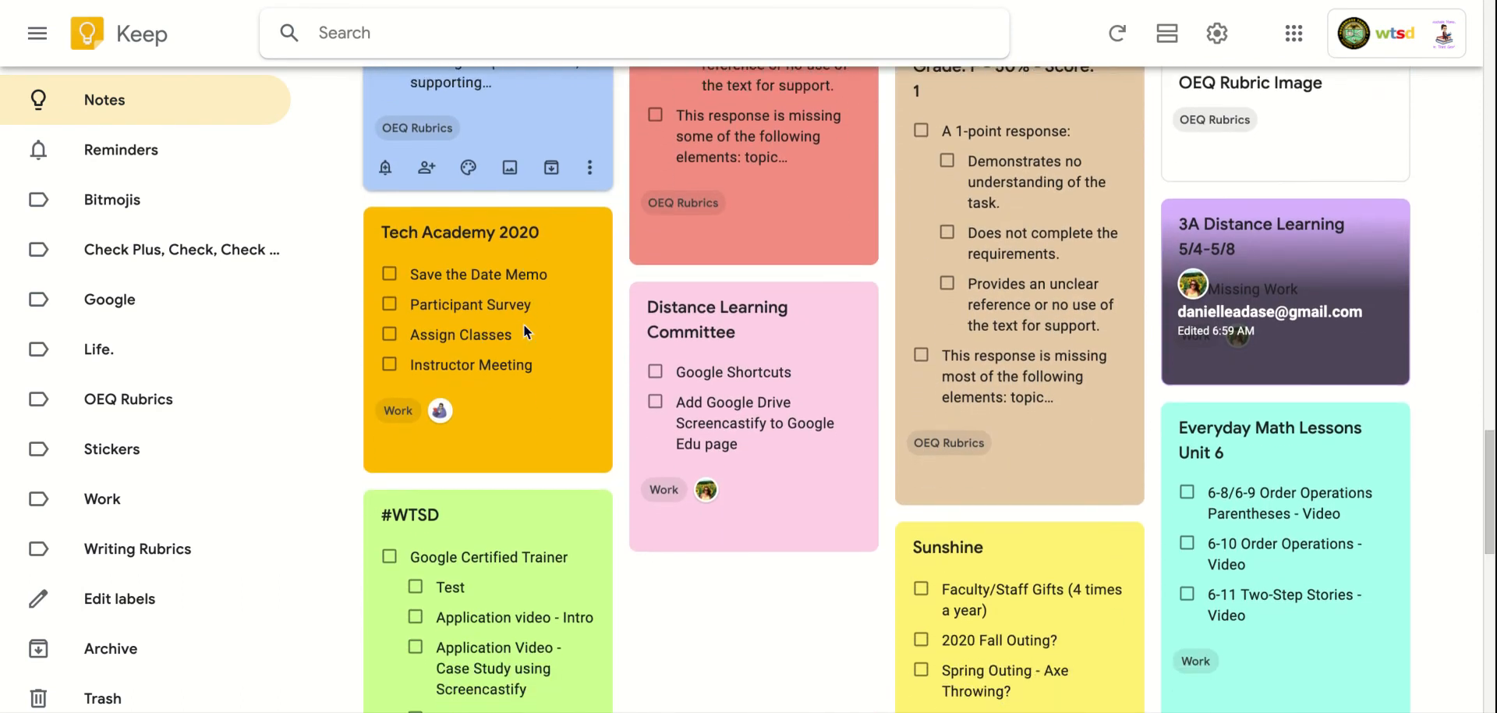
scroll(522, 324, down, 5)
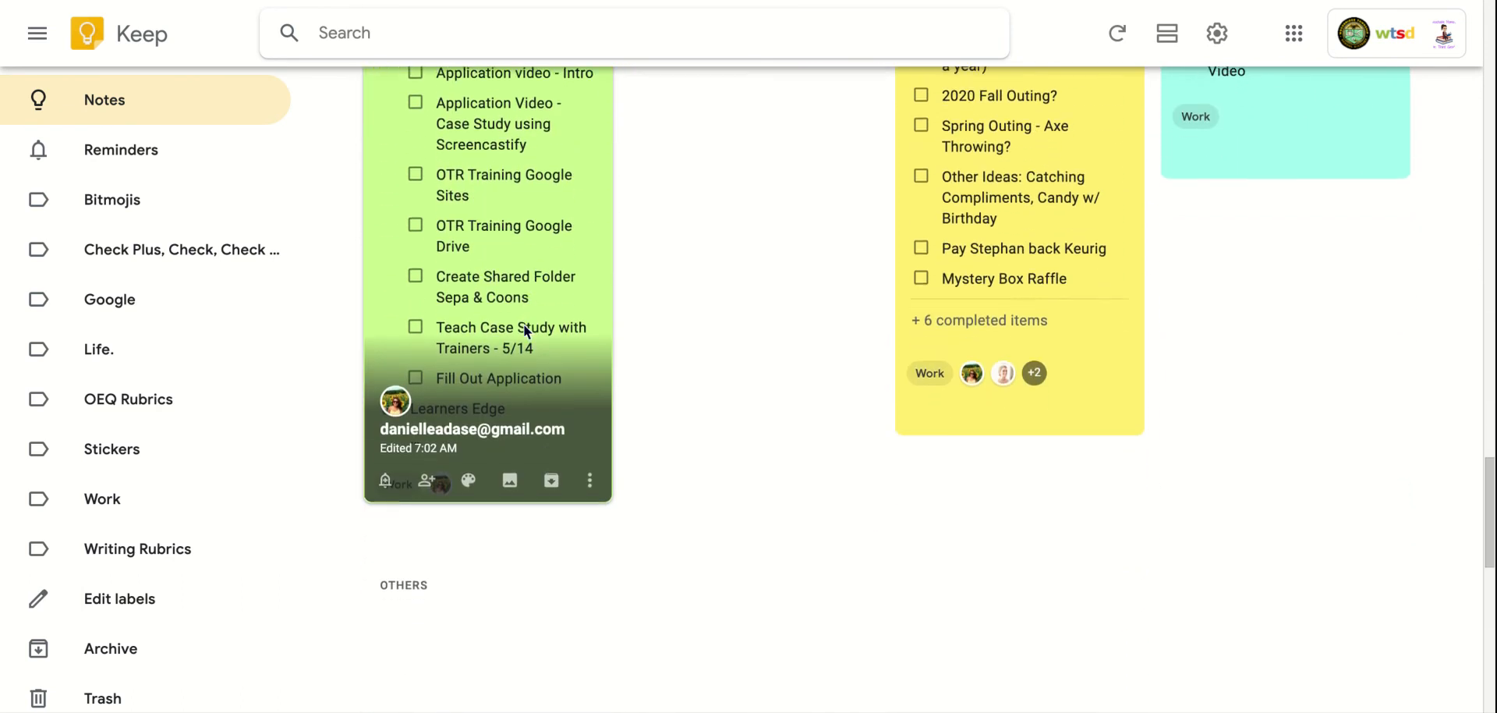
scroll(523, 324, up, 2)
scroll(522, 325, up, 4)
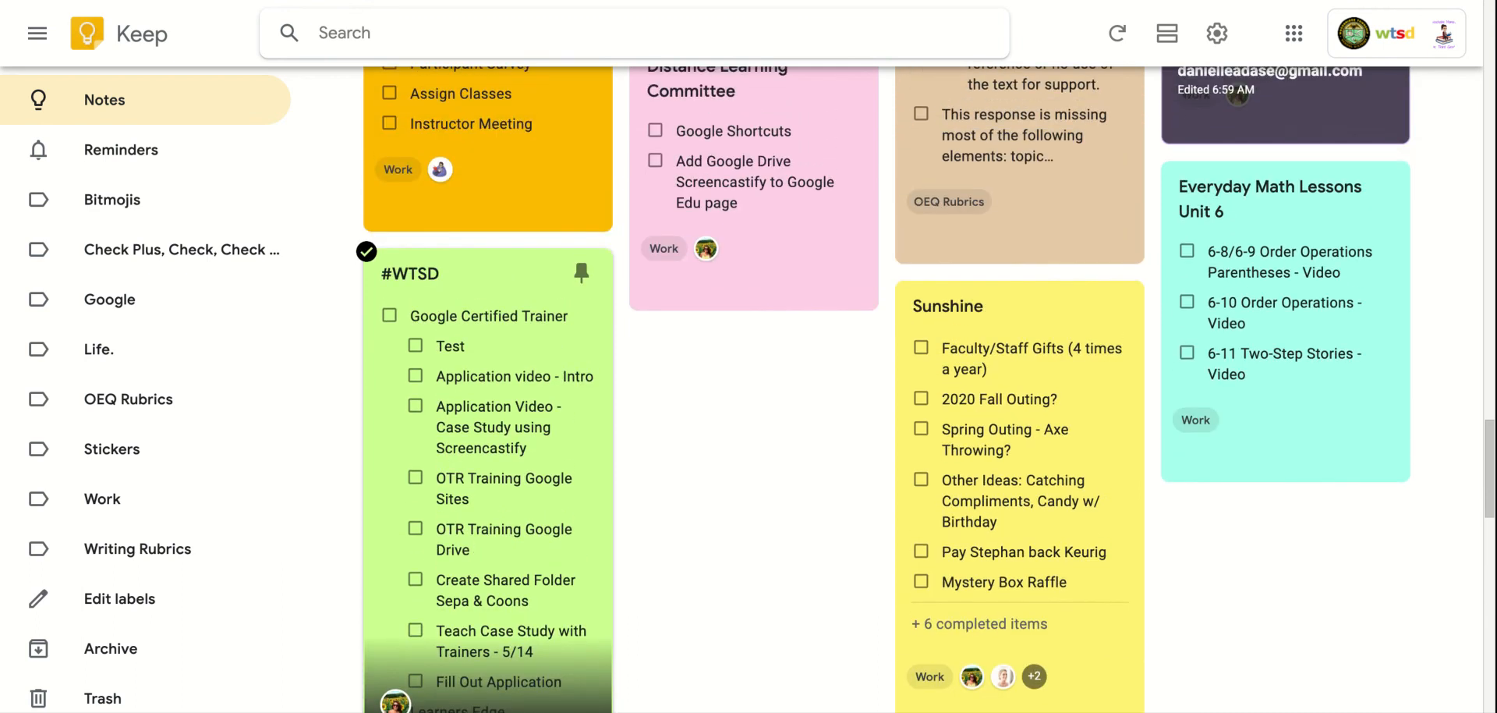
scroll(526, 338, down, 2)
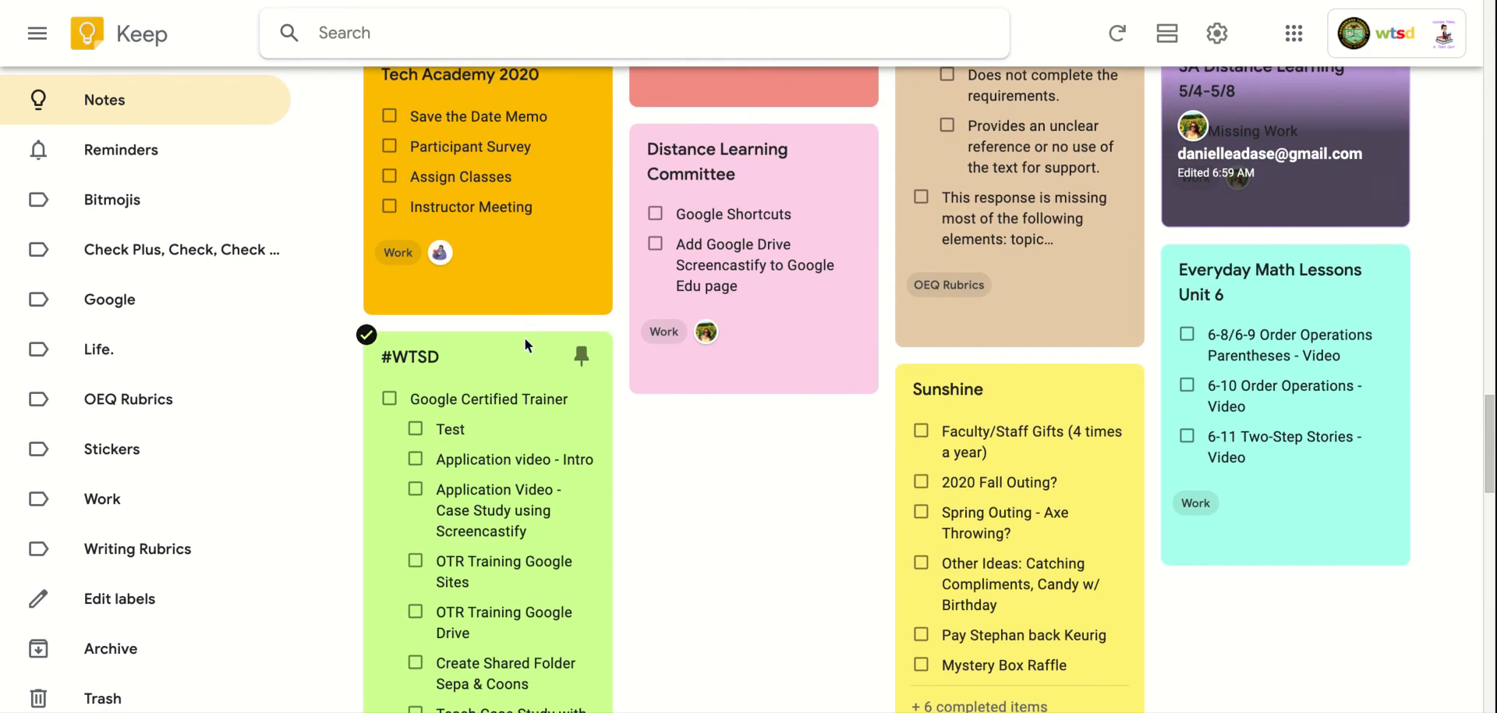
scroll(525, 338, up, 1)
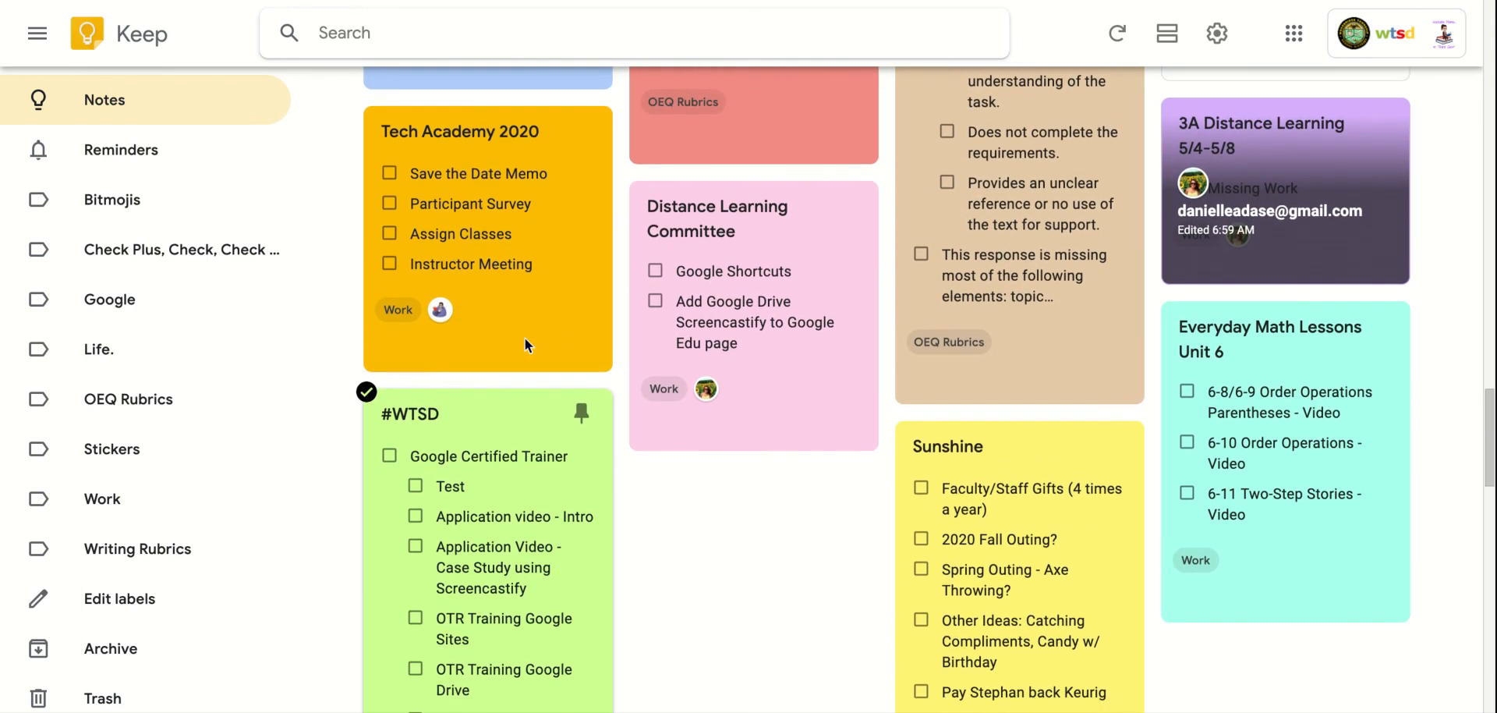
scroll(525, 338, down, 3)
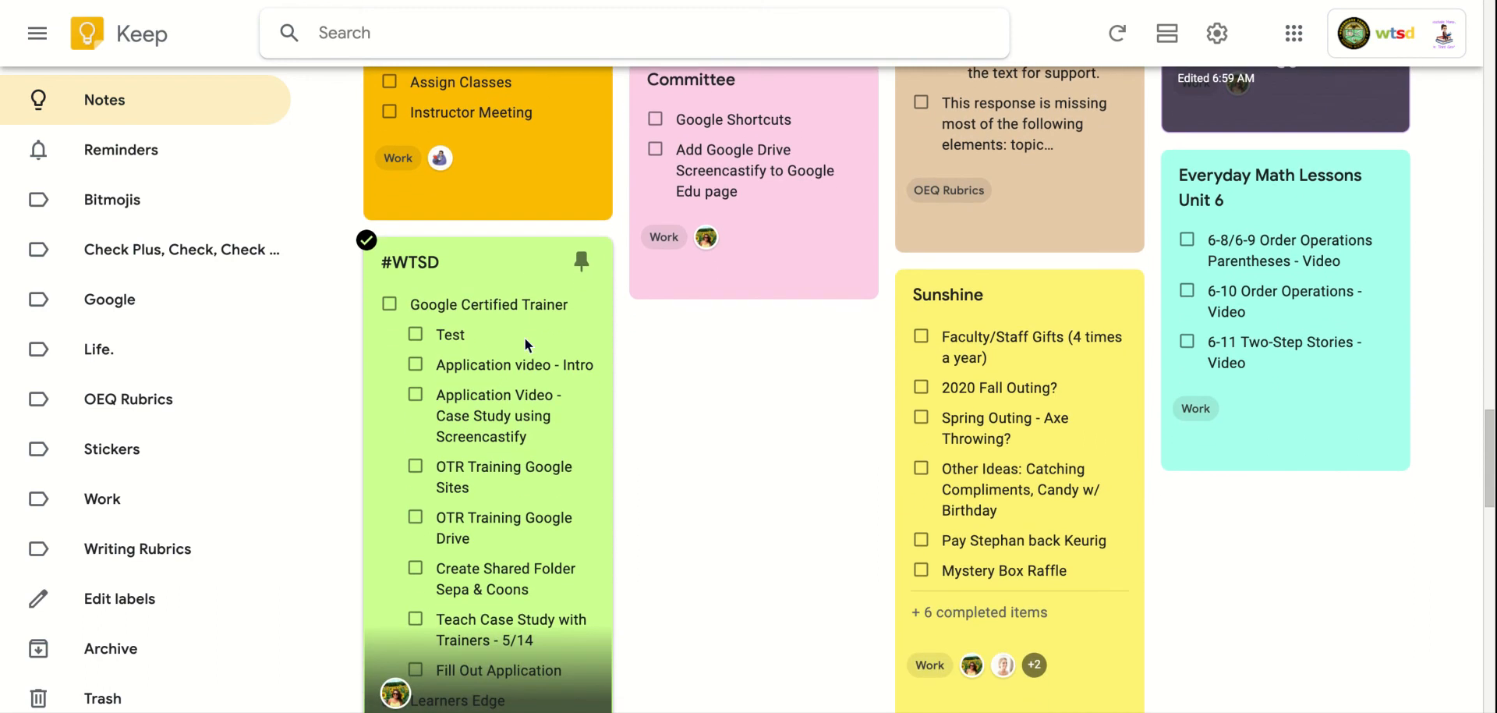
scroll(678, 355, down, 1)
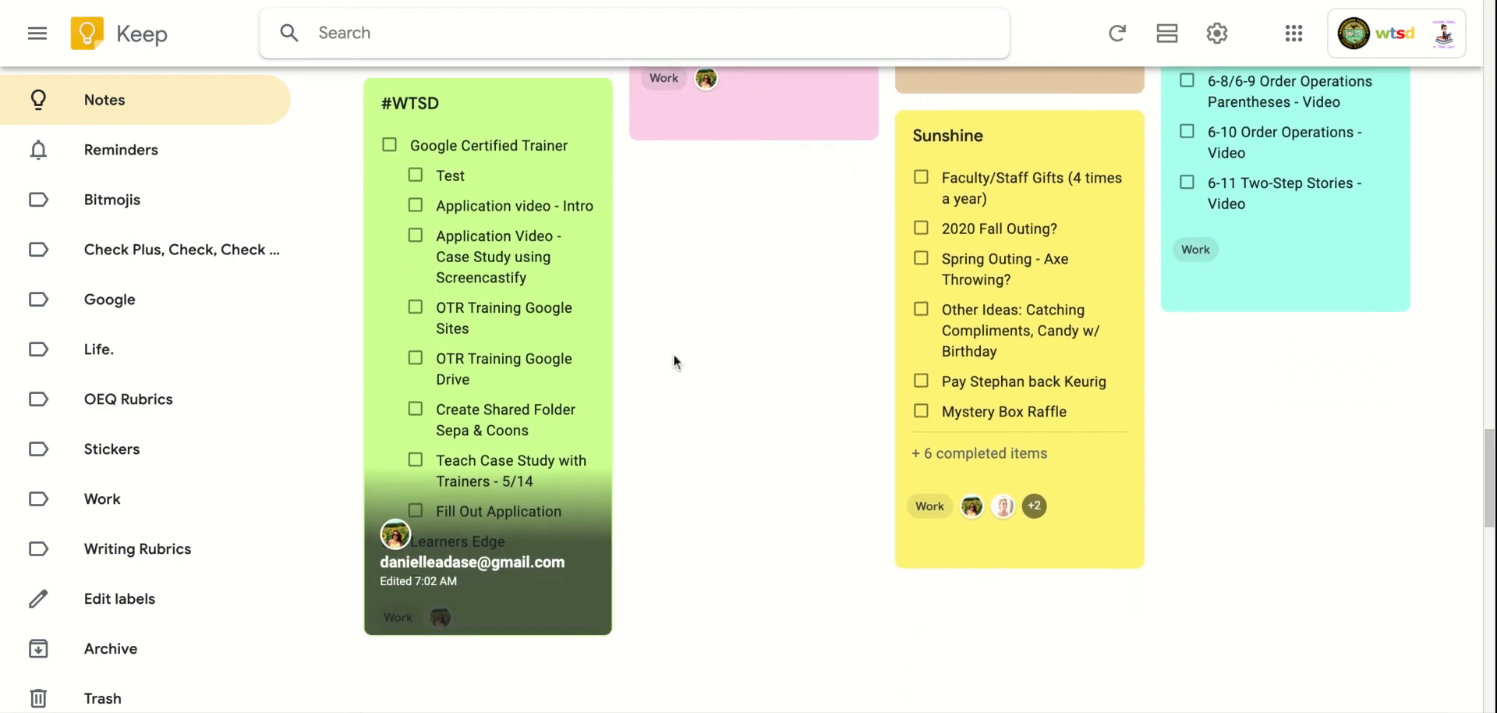
scroll(647, 441, down, 7)
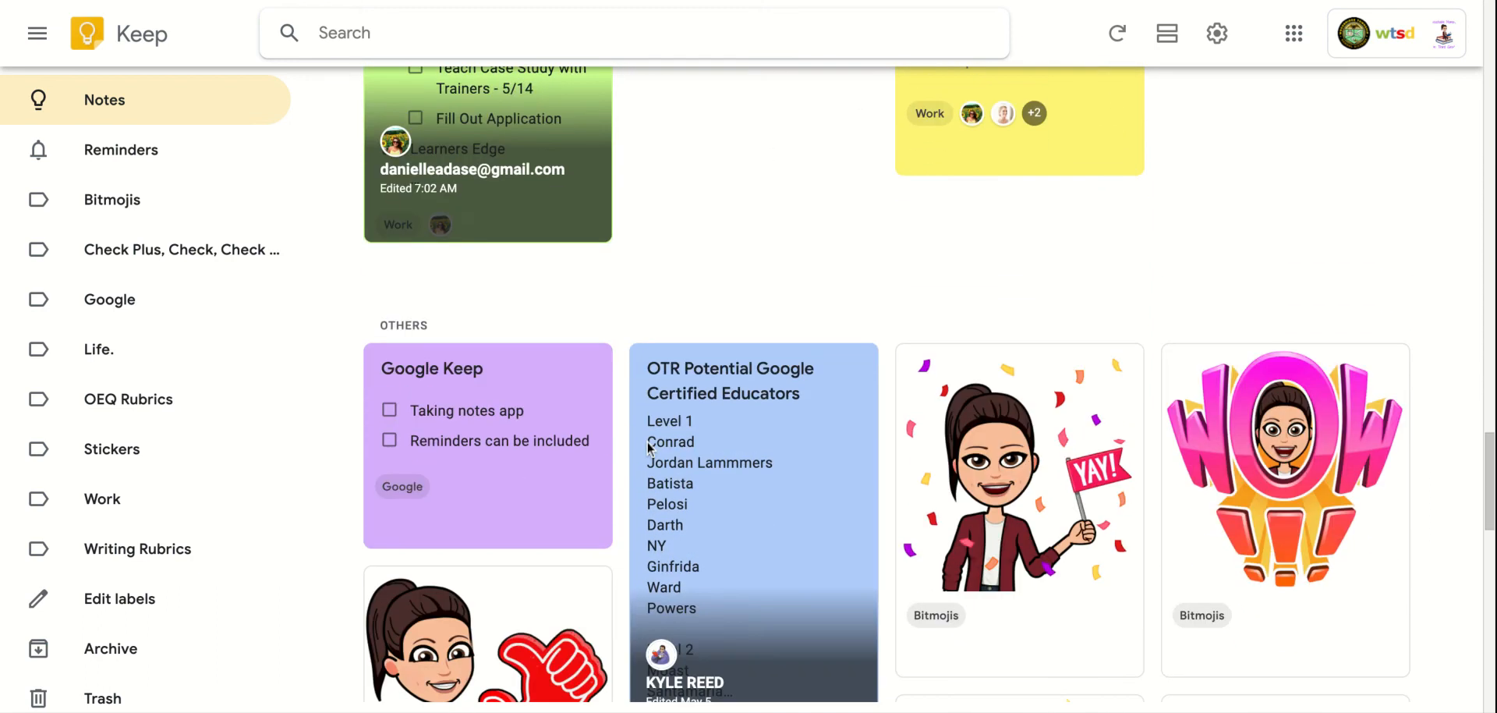
scroll(647, 441, down, 4)
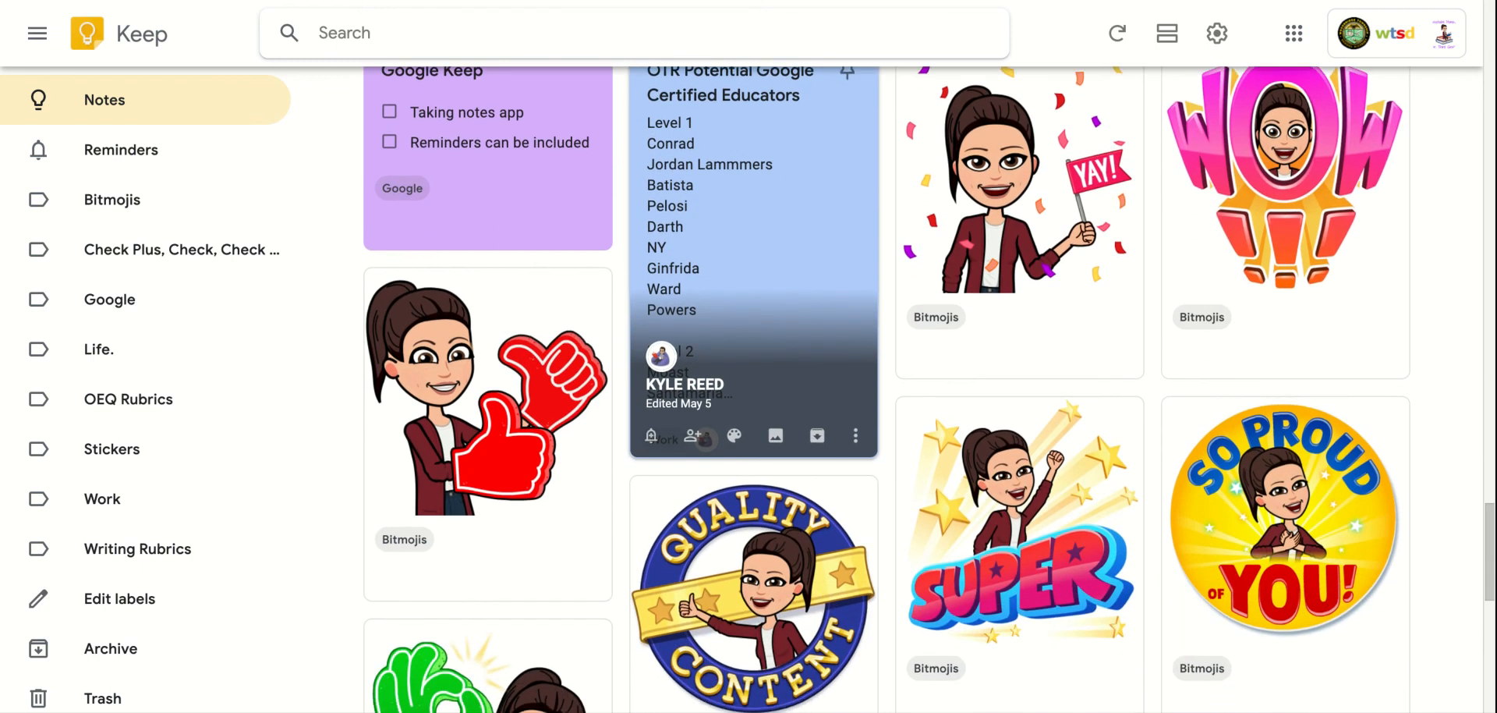
scroll(647, 452, down, 3)
scroll(648, 452, up, 4)
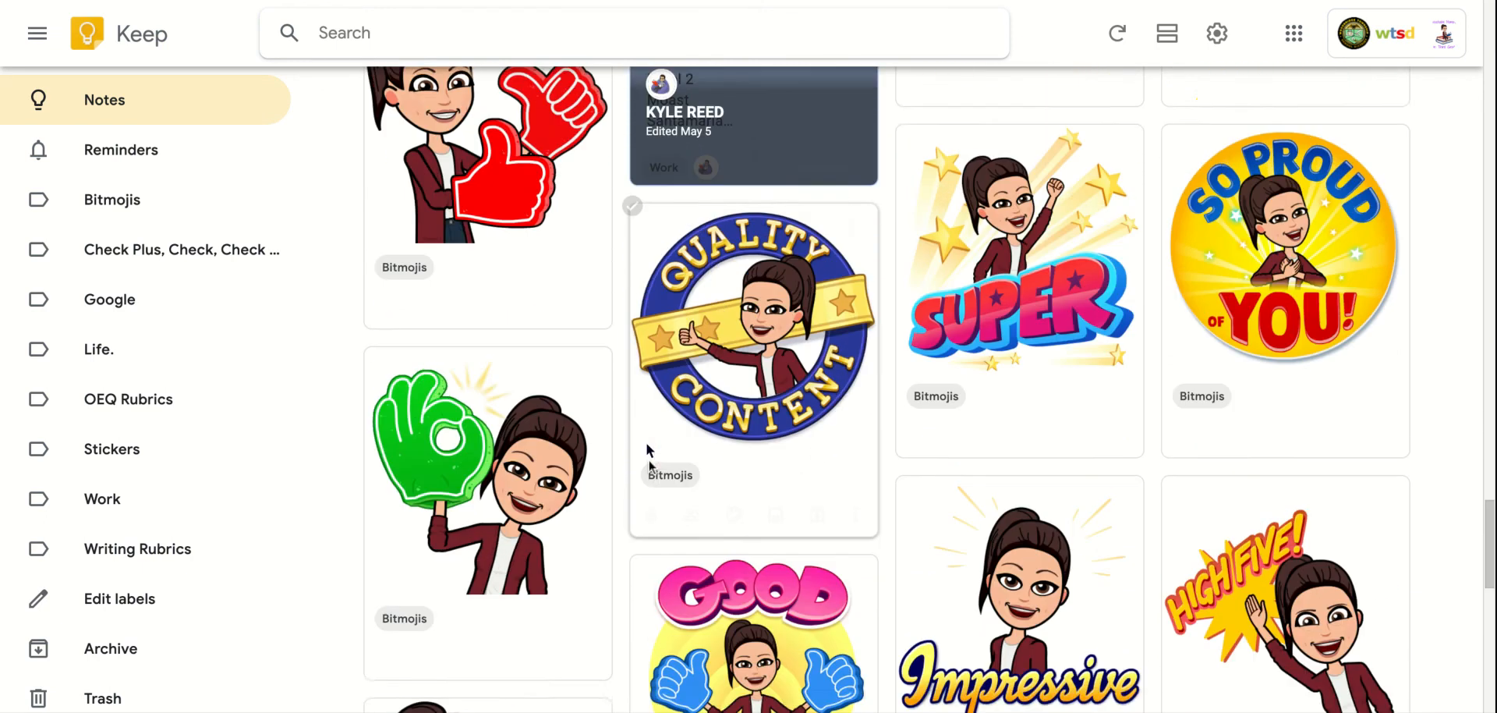
scroll(649, 460, up, 15)
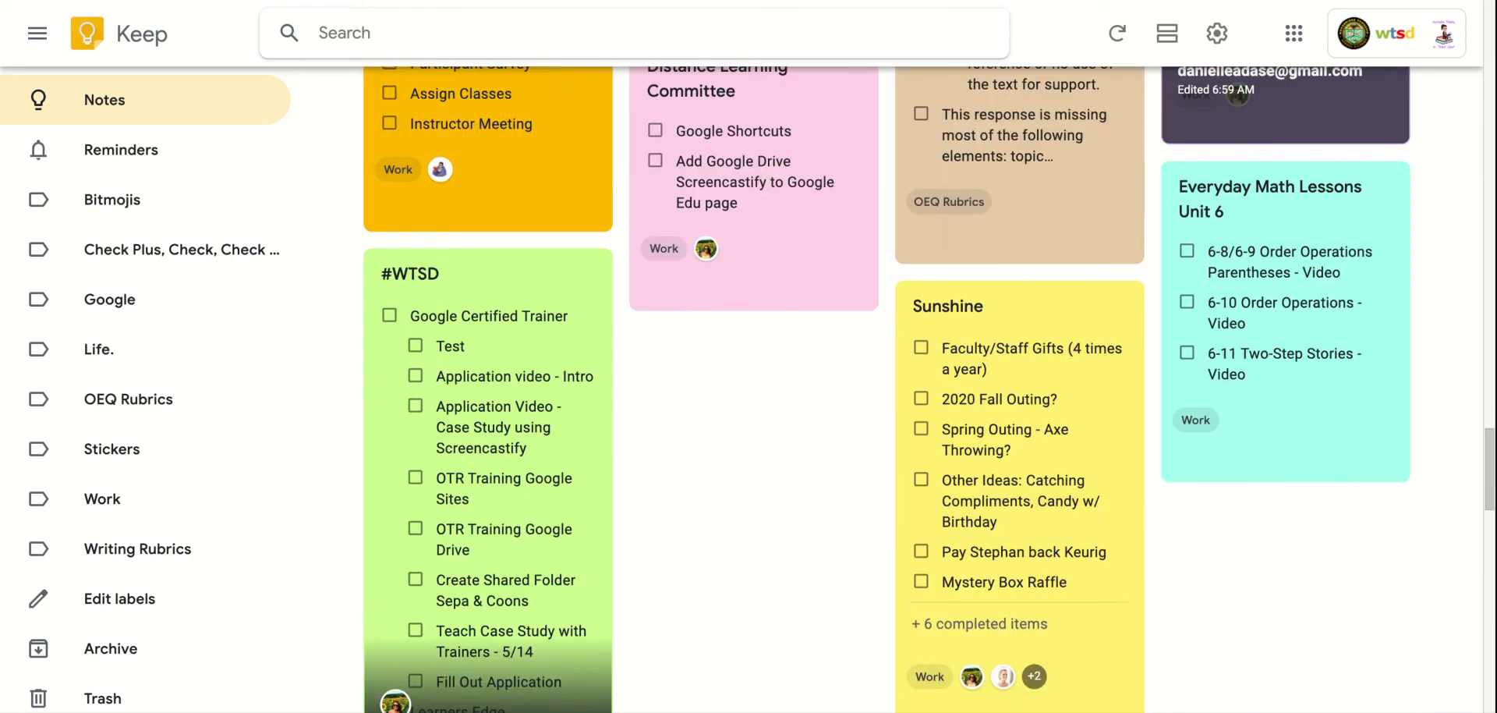
scroll(652, 466, up, 5)
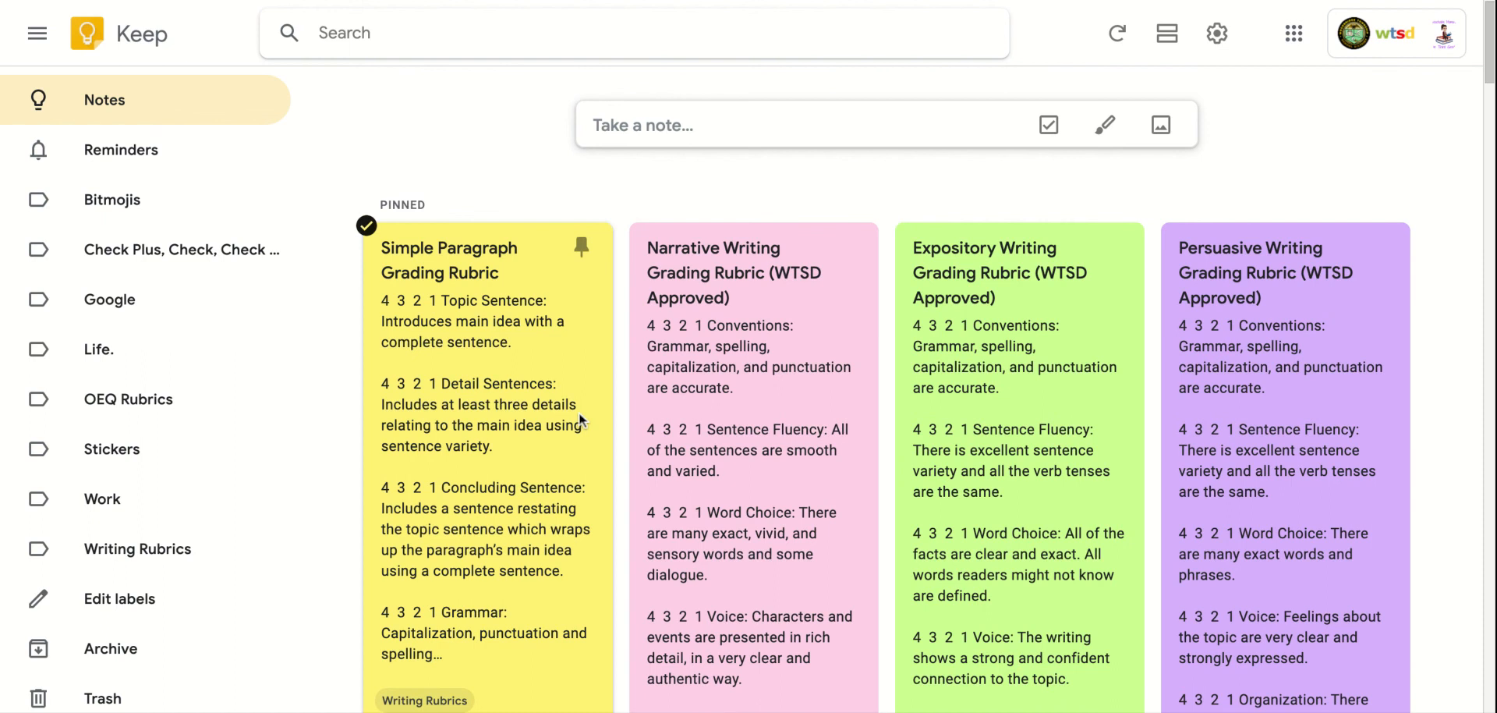
- View the notes labeled Bitmojis and look through those labeled Check Plus, Check, Check Minus
click(113, 201)
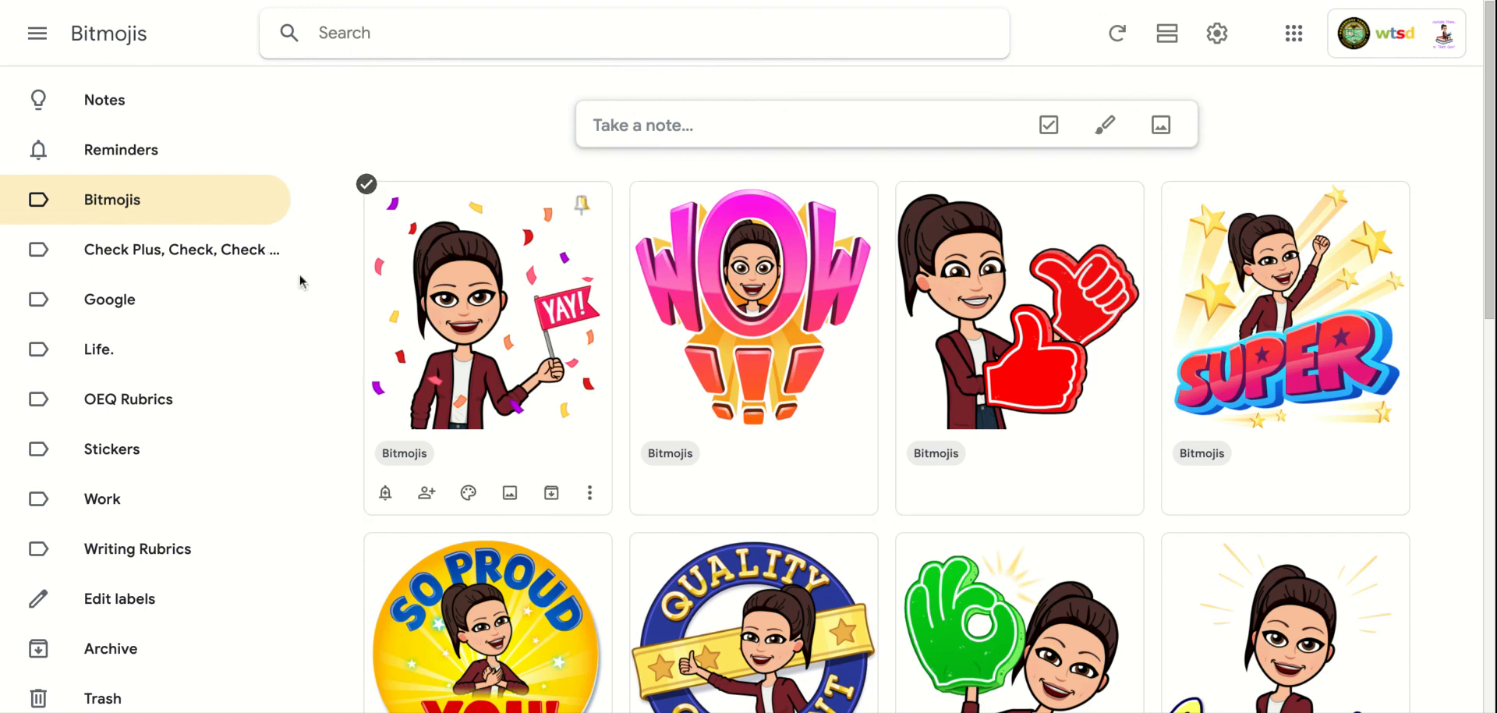
click(234, 260)
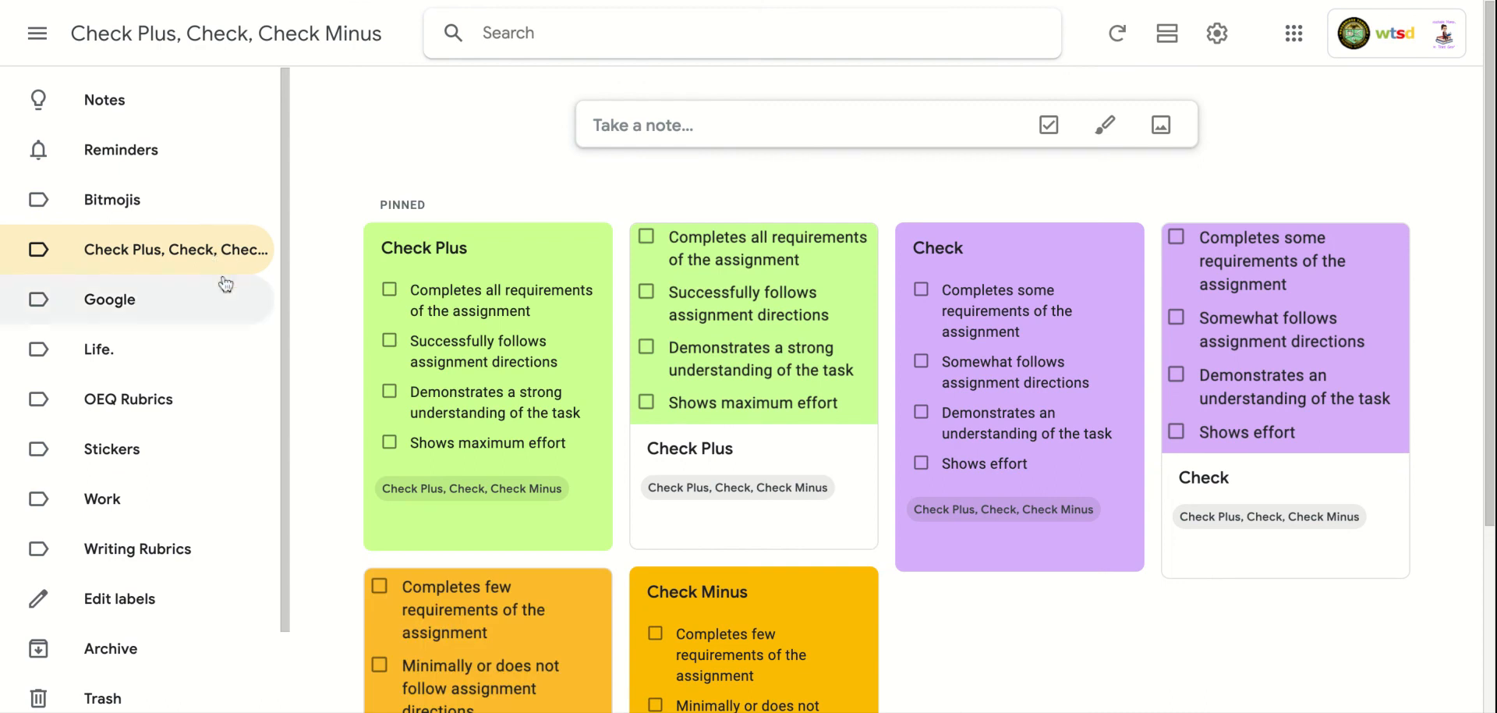
scroll(507, 323, down, 2)
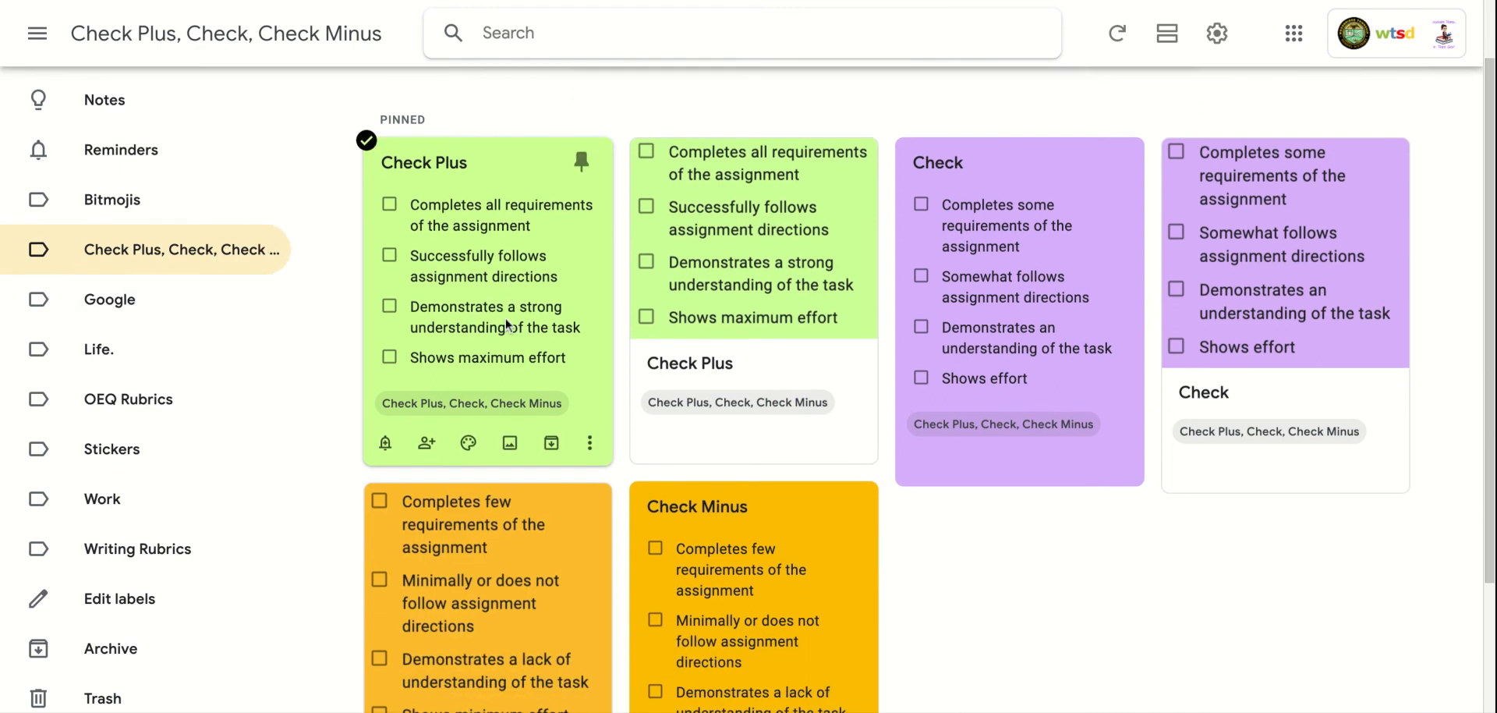
scroll(507, 323, up, 2)
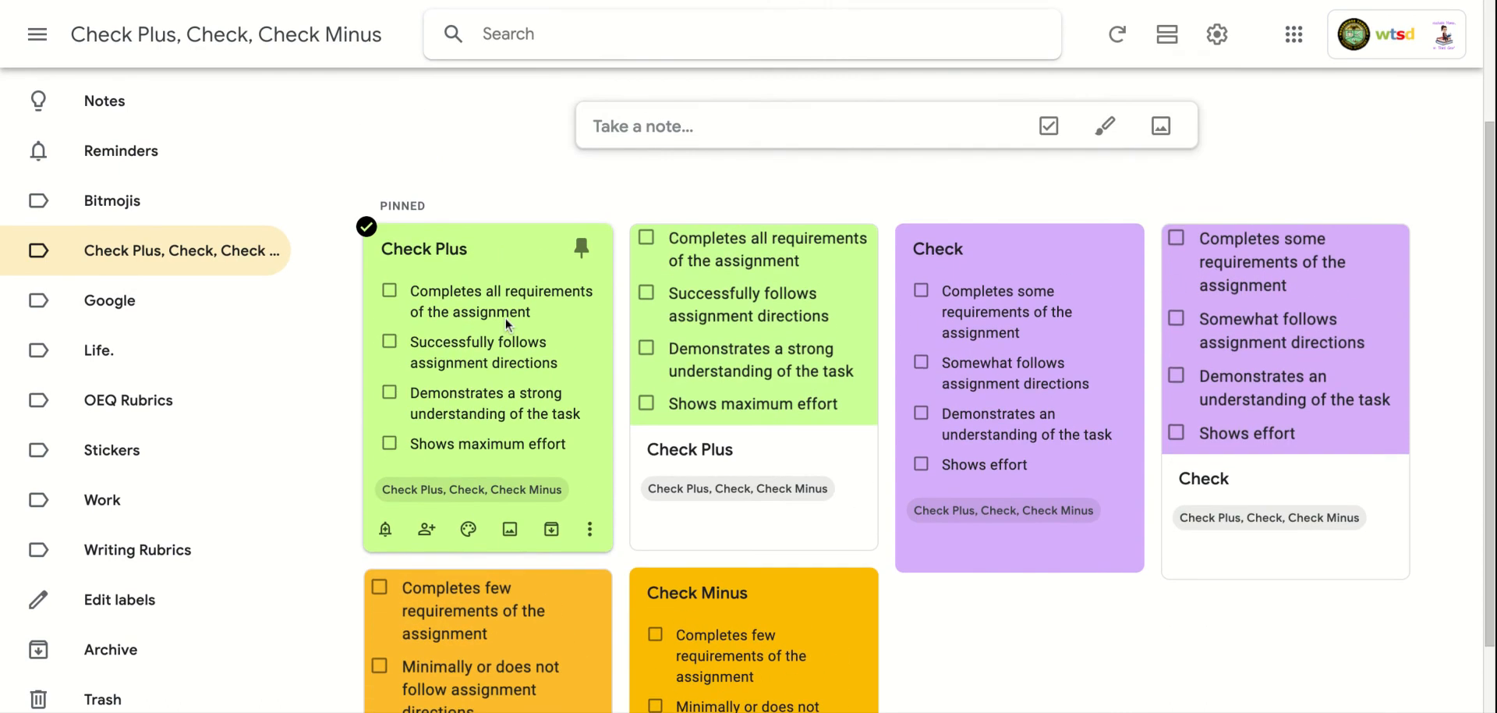
- Browse the notes under the Google, Life., OEQ Rubrics, Stickers and Work labels in order
click(151, 301)
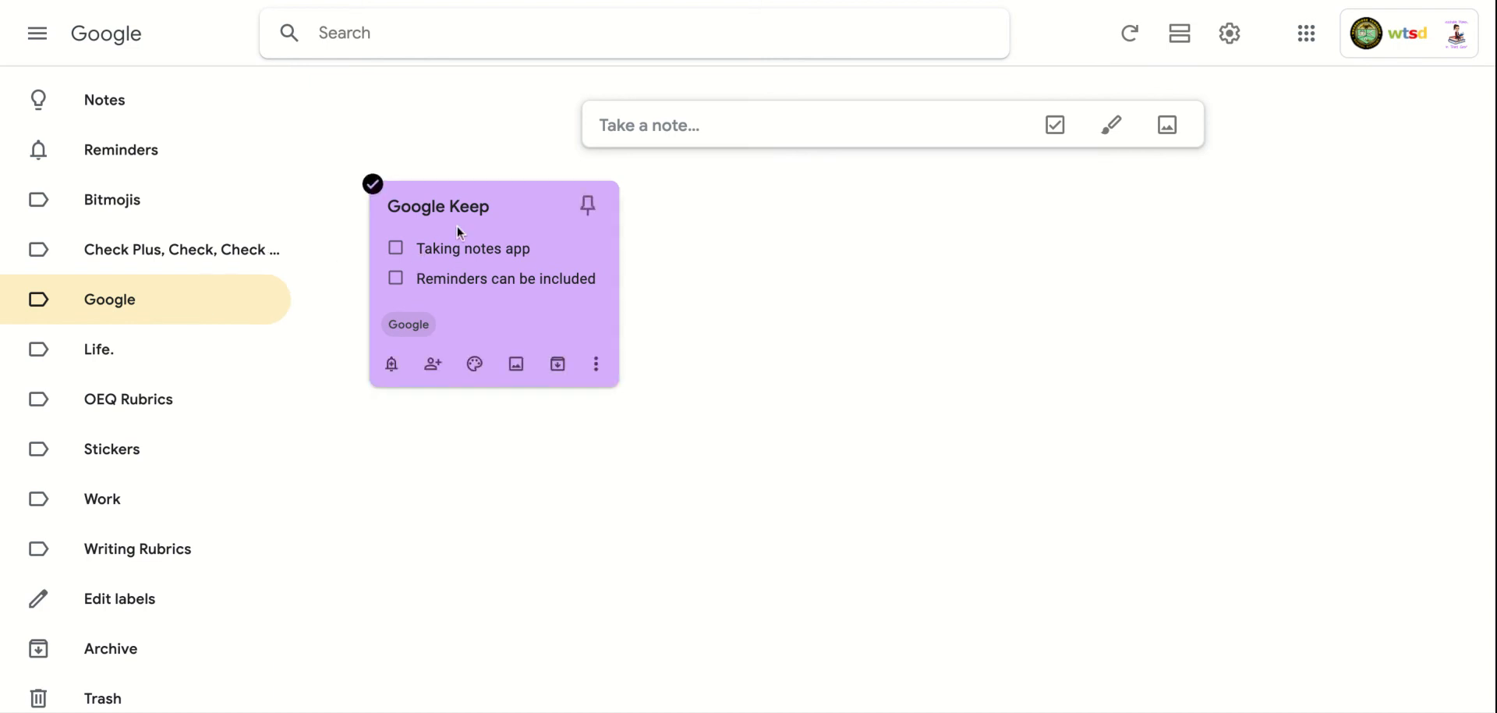
click(184, 337)
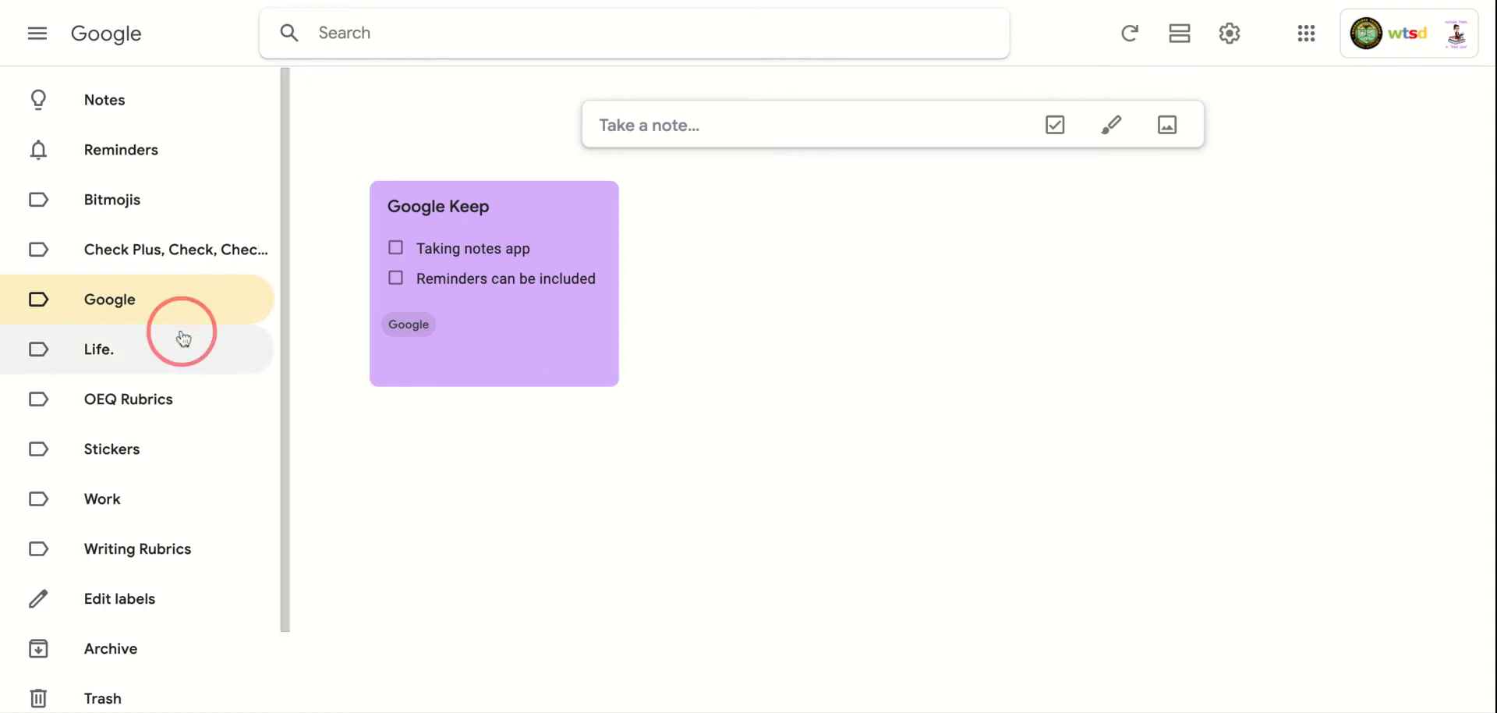
click(144, 411)
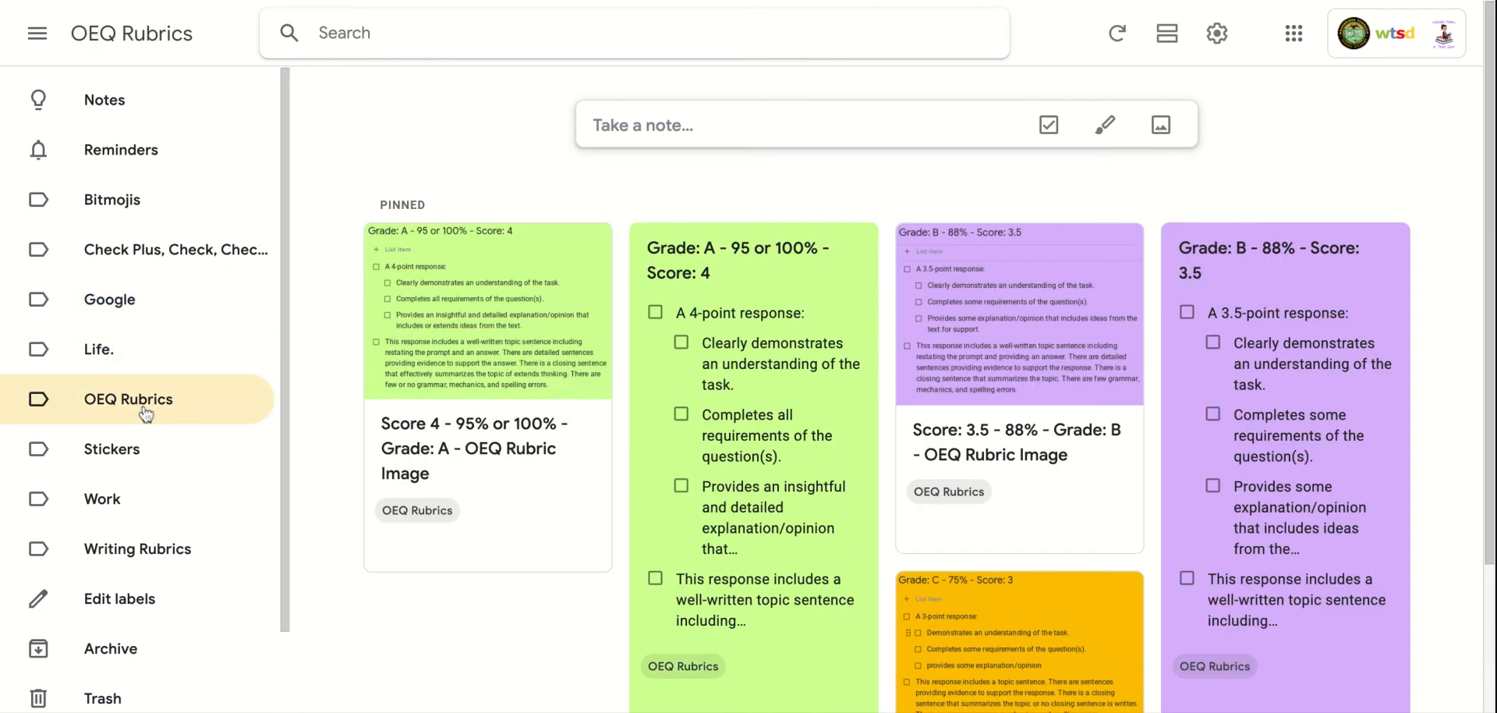
click(131, 454)
click(119, 509)
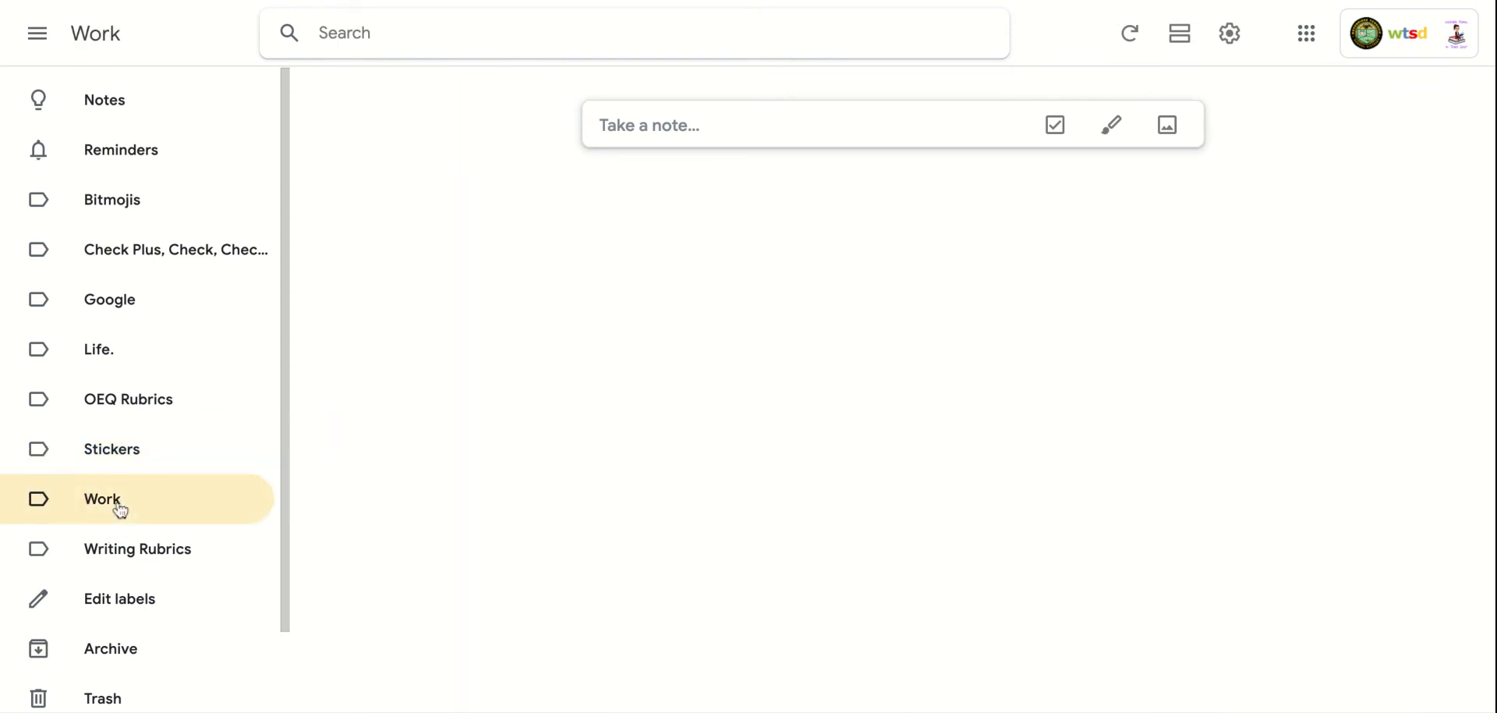
- View the notes labeled Writing Rubrics, and open and close the label editor without changing any label
click(171, 551)
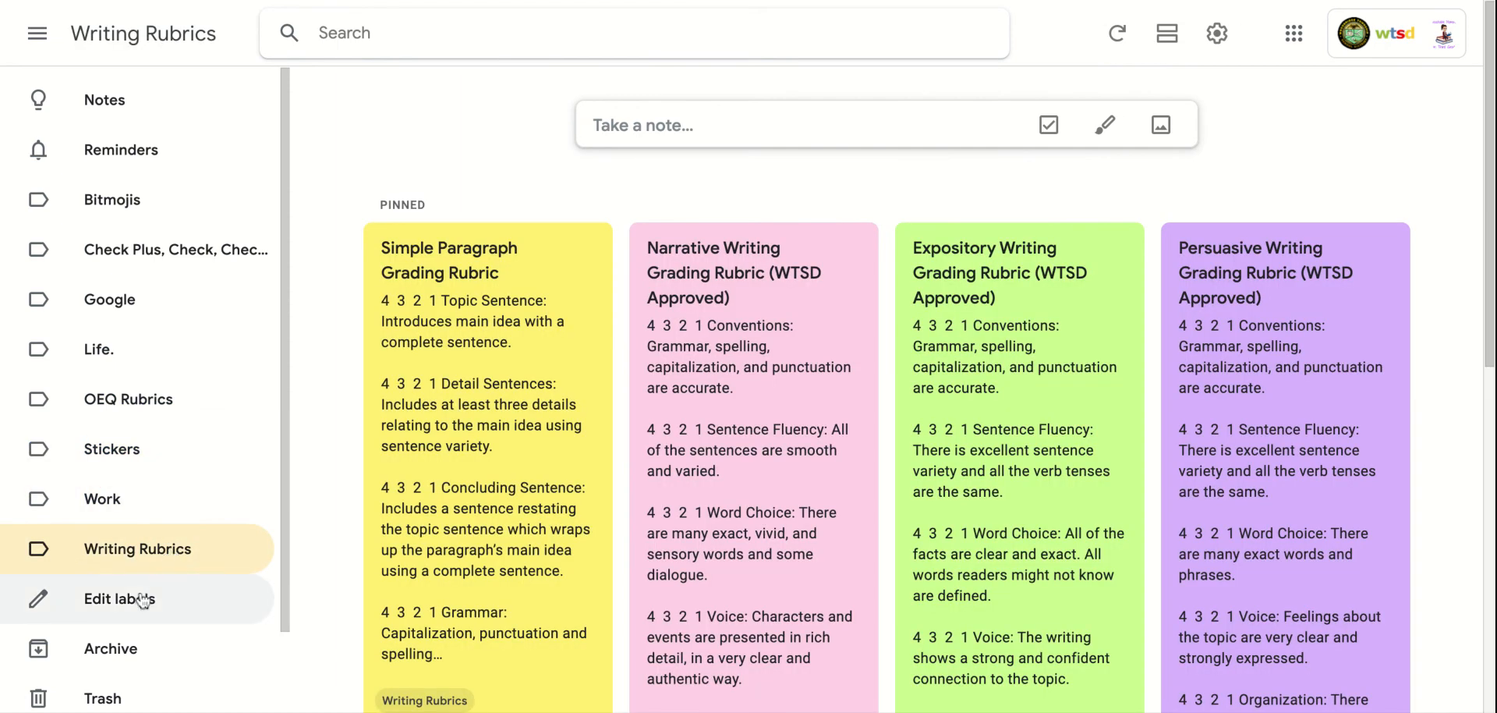
click(85, 603)
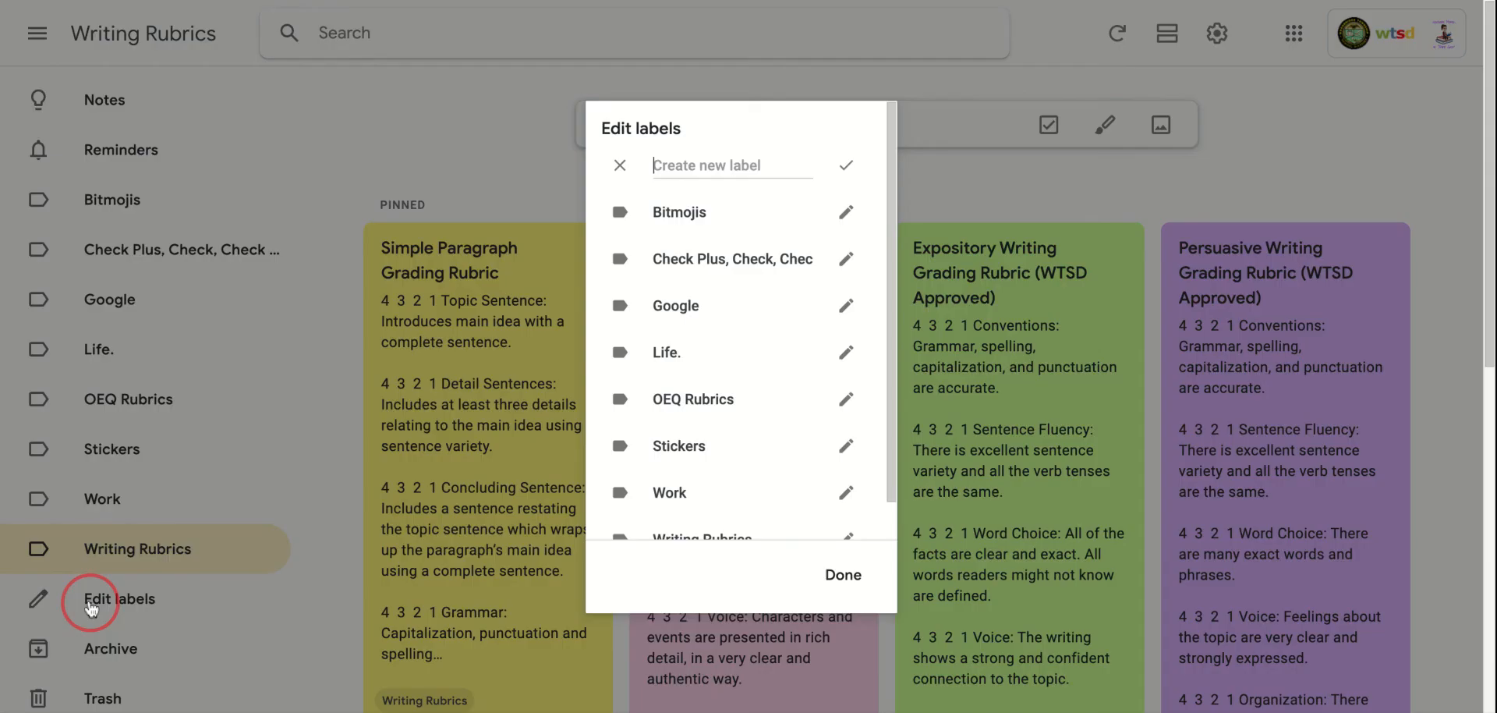
click(843, 593)
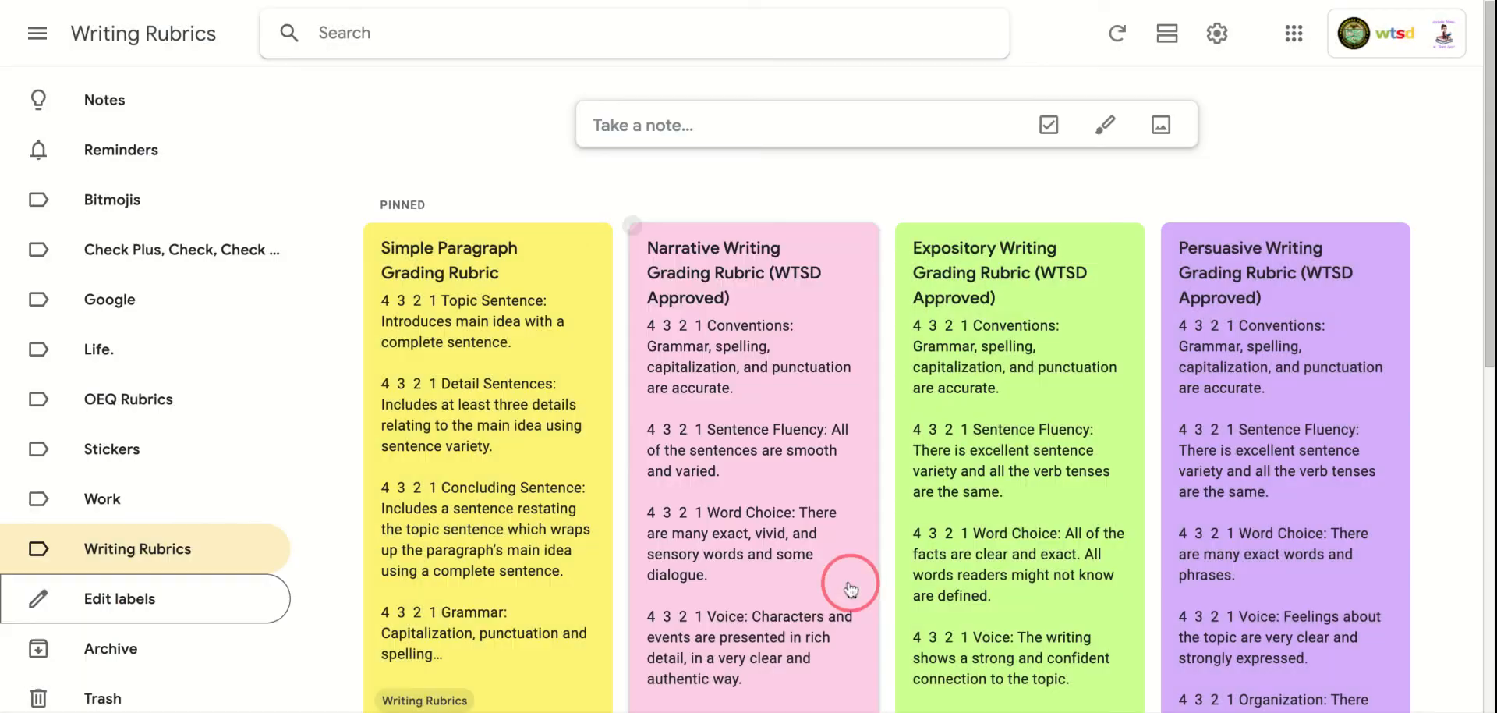